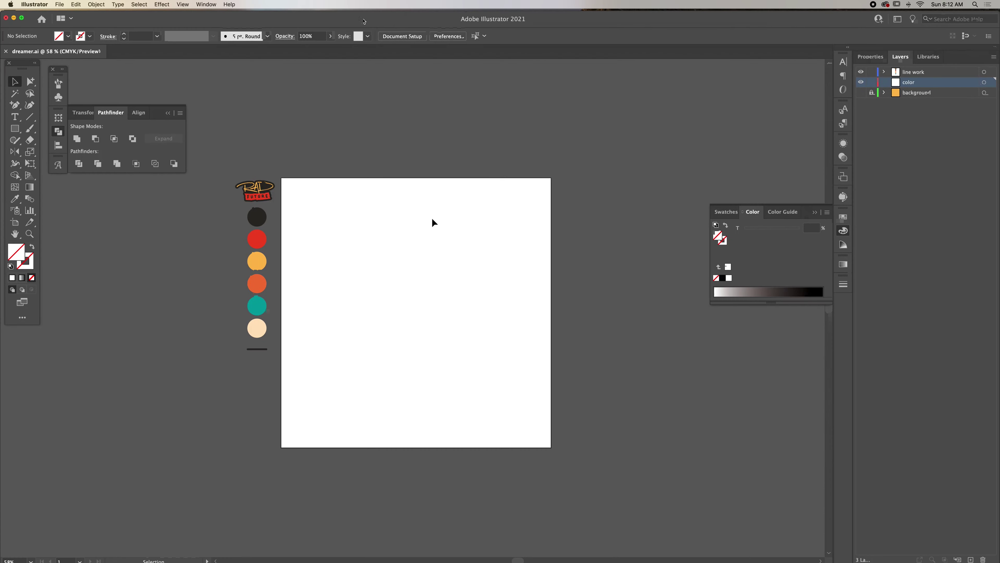
Draw the line work of eight overlapping circles over a square and a diamond
{"action": "key", "text": "l"}
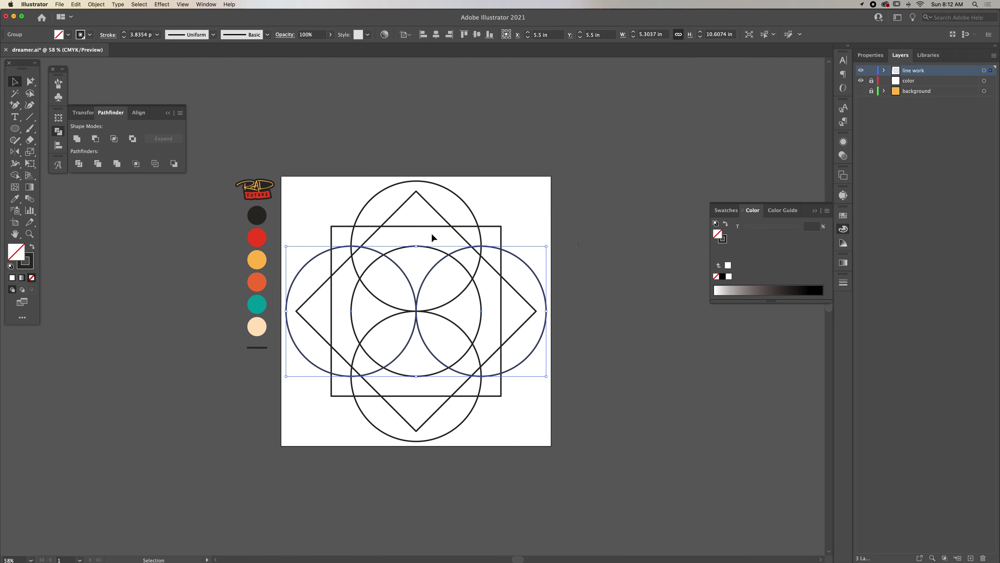
{"action": "scroll", "coordinate": [396, 240], "scroll_direction": "up", "scroll_amount": 5}
{"action": "key", "text": "a"}
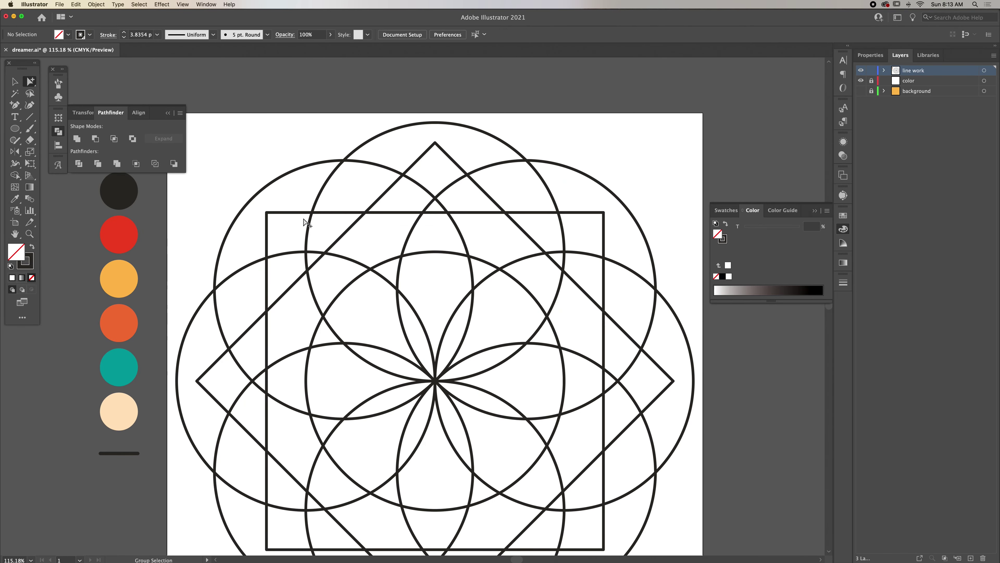
{"action": "scroll", "coordinate": [315, 260], "scroll_direction": "up", "scroll_amount": 3}
{"action": "scroll", "coordinate": [276, 315], "scroll_direction": "up", "scroll_amount": 3}
Start adding anchor points where the paths cross
{"action": "key", "text": "plus"}
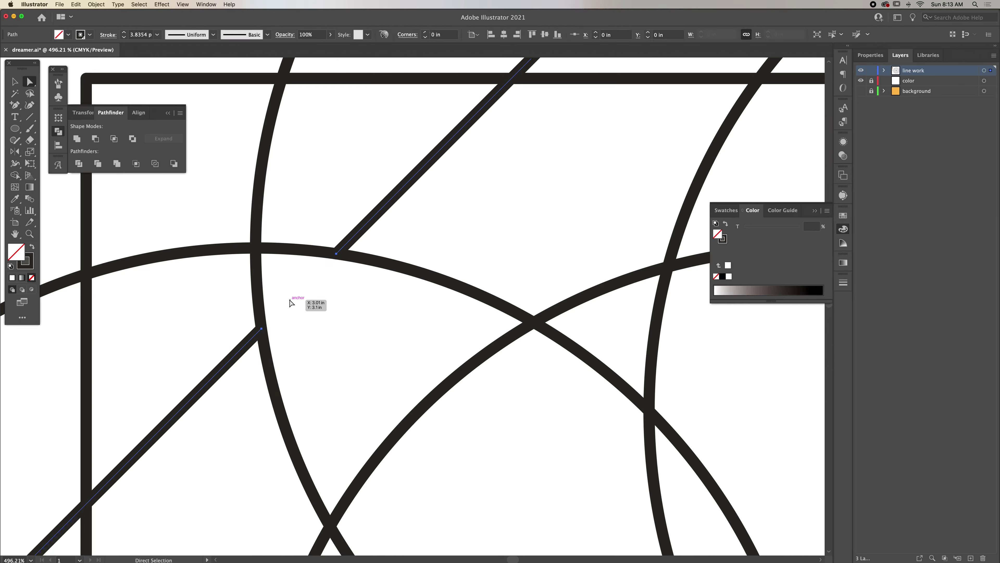
{"action": "scroll", "coordinate": [267, 396], "scroll_direction": "down", "scroll_amount": 5}
{"action": "scroll", "coordinate": [433, 354], "scroll_direction": "down", "scroll_amount": 5}
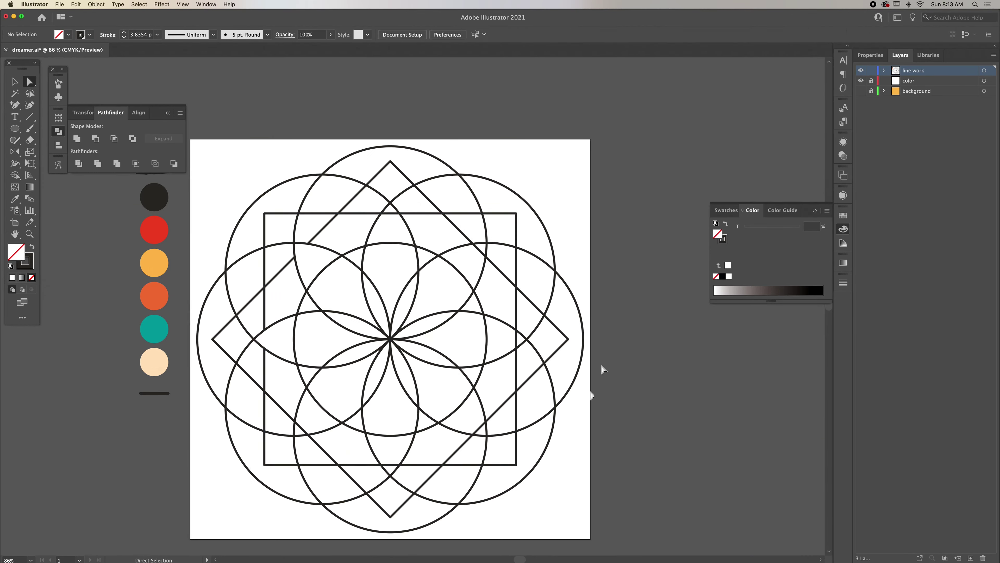
Add anchor points where the square and diamond lines cross the circles
{"action": "key", "text": "a"}
{"action": "scroll", "coordinate": [311, 408], "scroll_direction": "up", "scroll_amount": 5}
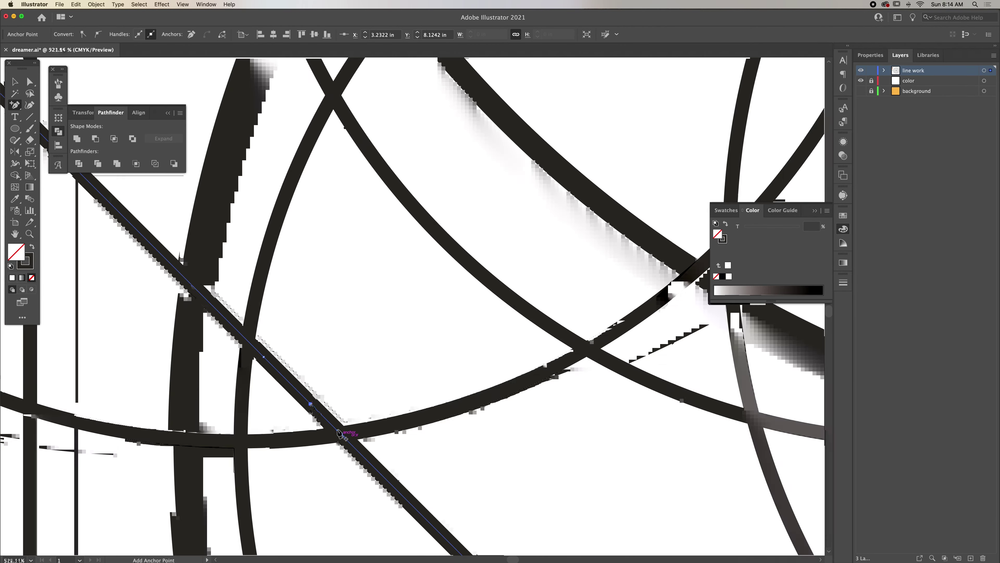
{"action": "scroll", "coordinate": [244, 374], "scroll_direction": "up", "scroll_amount": 3}
{"action": "key", "text": "plus"}
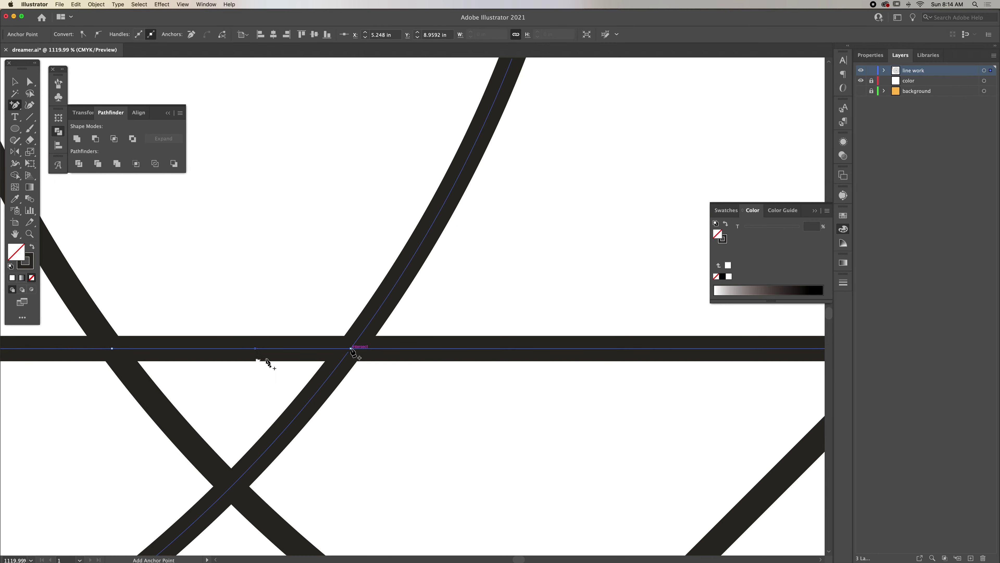
{"action": "scroll", "coordinate": [264, 357], "scroll_direction": "down", "scroll_amount": 5}
{"action": "scroll", "coordinate": [339, 356], "scroll_direction": "up", "scroll_amount": 5}
{"action": "scroll", "coordinate": [379, 278], "scroll_direction": "up", "scroll_amount": 2}
Check the new anchors with Direct Selection, then deselect them
{"action": "key", "text": "a"}
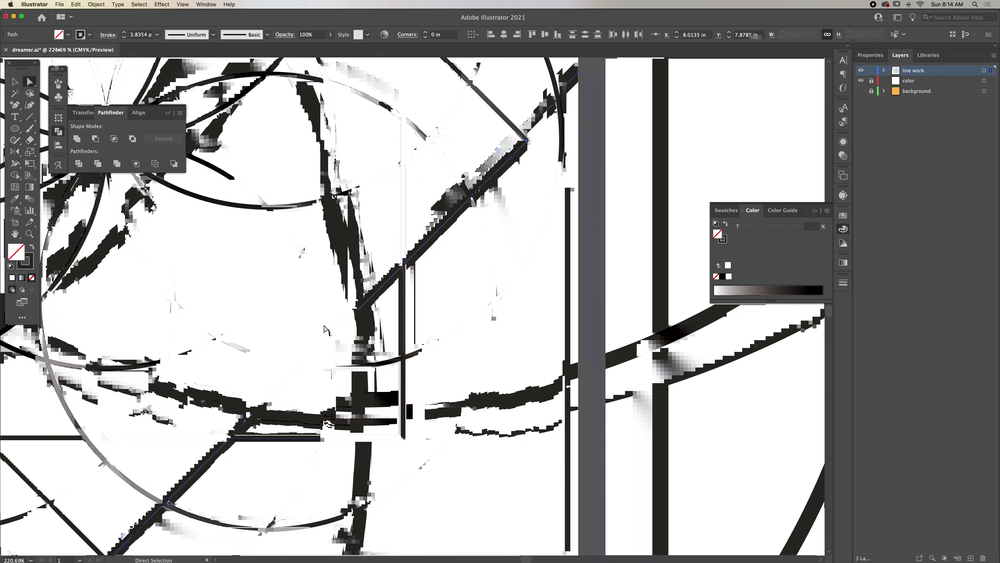
{"action": "scroll", "coordinate": [379, 278], "scroll_direction": "down", "scroll_amount": 3}
{"action": "scroll", "coordinate": [386, 258], "scroll_direction": "down", "scroll_amount": 2}
{"action": "left_click", "coordinate": [385, 258]}
{"action": "scroll", "coordinate": [415, 252], "scroll_direction": "up", "scroll_amount": 2}
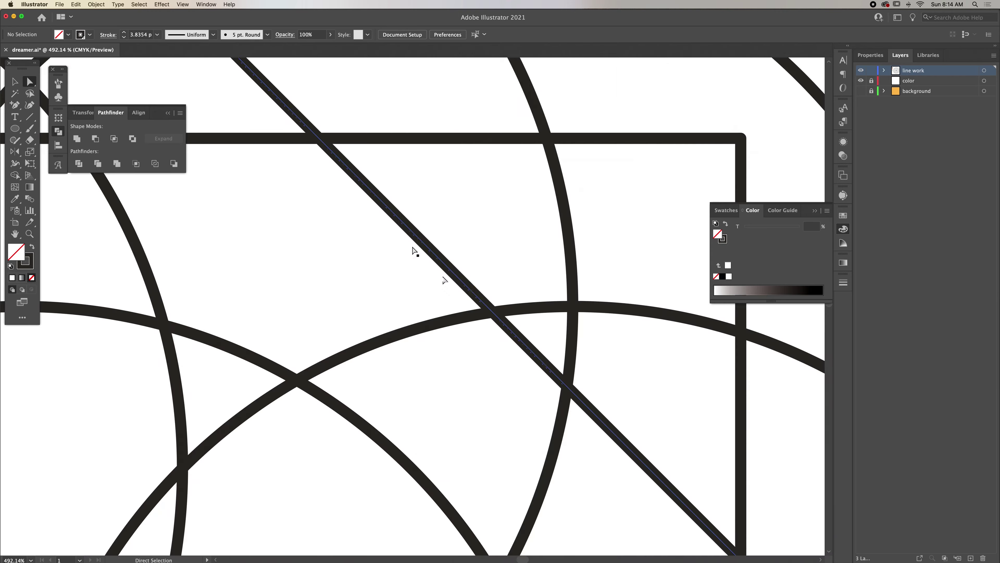
{"action": "scroll", "coordinate": [466, 355], "scroll_direction": "down", "scroll_amount": 5}
{"action": "scroll", "coordinate": [292, 315], "scroll_direction": "up", "scroll_amount": 5}
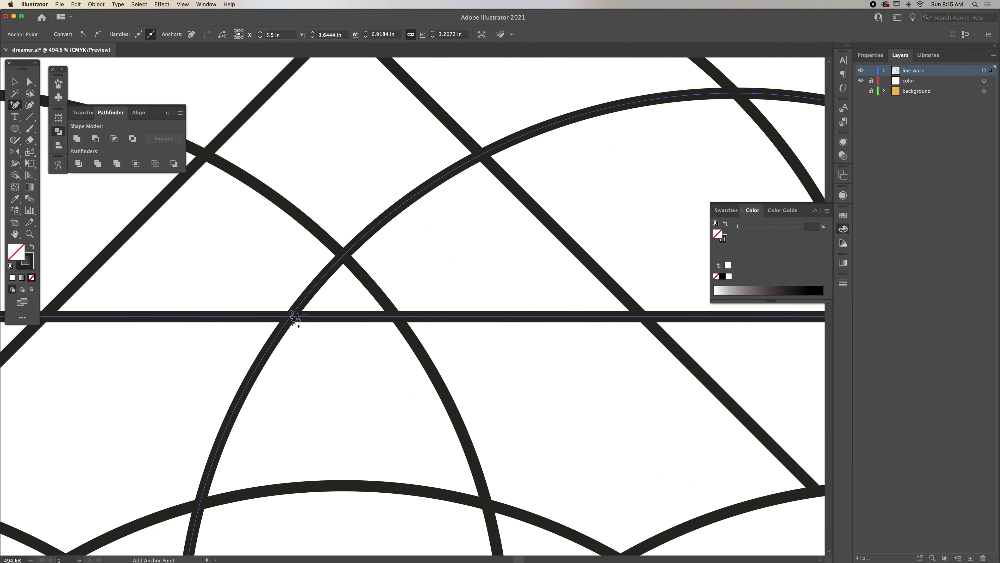
{"action": "scroll", "coordinate": [367, 319], "scroll_direction": "down", "scroll_amount": 5}
{"action": "left_click", "coordinate": [627, 355]}
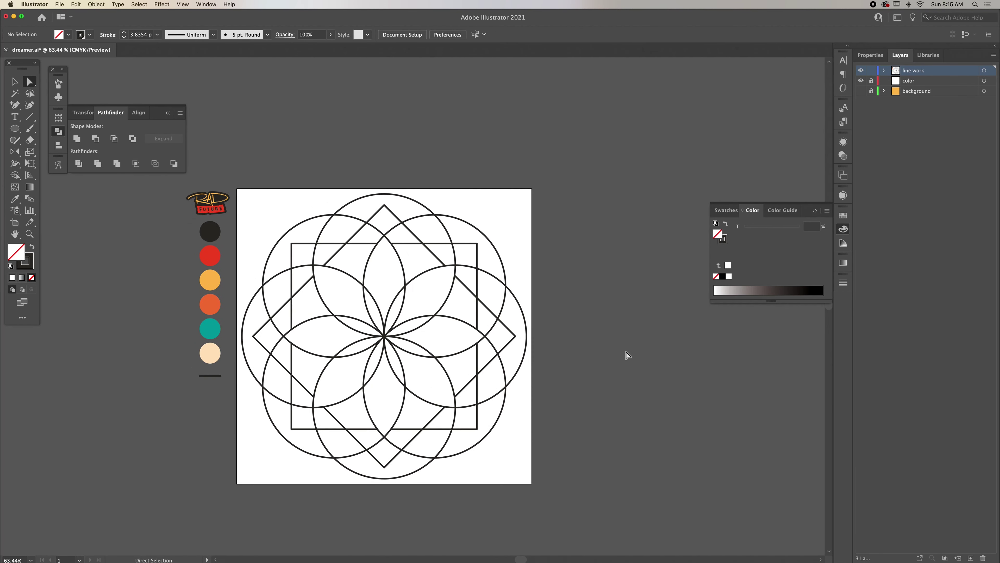
{"action": "scroll", "coordinate": [628, 354], "scroll_direction": "down", "scroll_amount": 2}
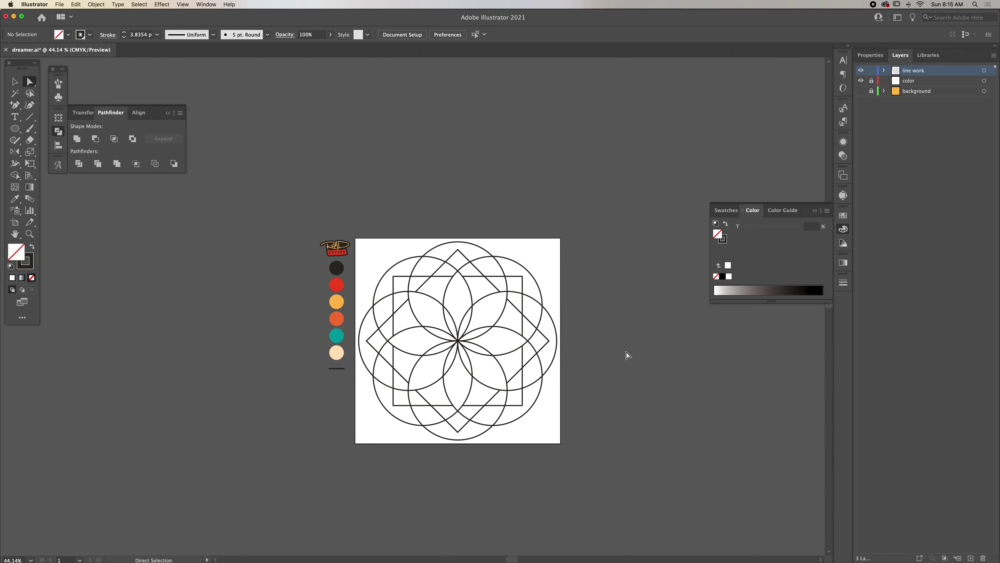
{"action": "key", "text": "v"}
{"action": "scroll", "coordinate": [552, 351], "scroll_direction": "right", "scroll_amount": 1}
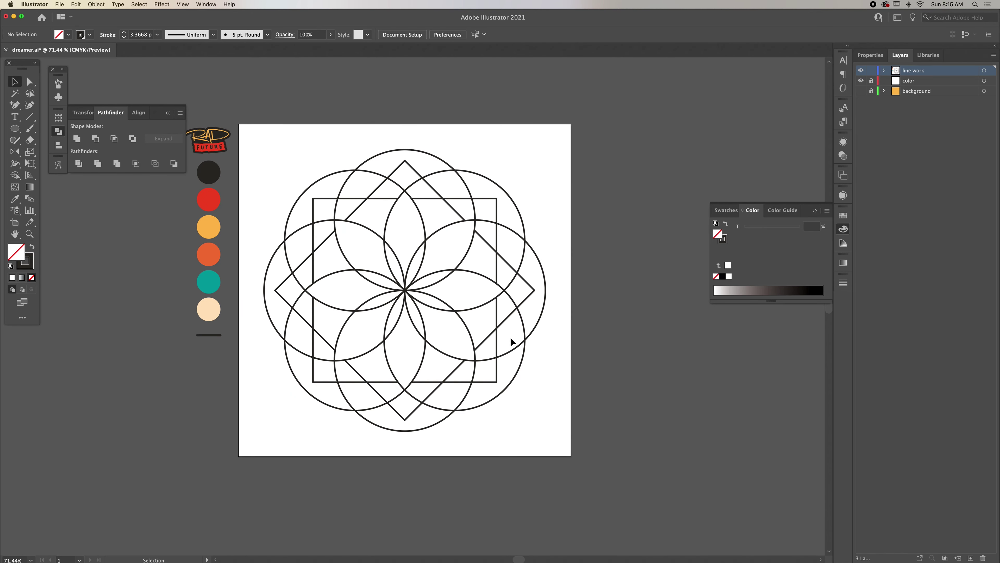
Build a lens-shaped eye with a round pupil, group it, and place it in the top petal
{"action": "scroll", "coordinate": [510, 337], "scroll_direction": "up", "scroll_amount": 2}
{"action": "left_click_drag", "start_coordinate": [416, 192], "coordinate": [415, 173]}
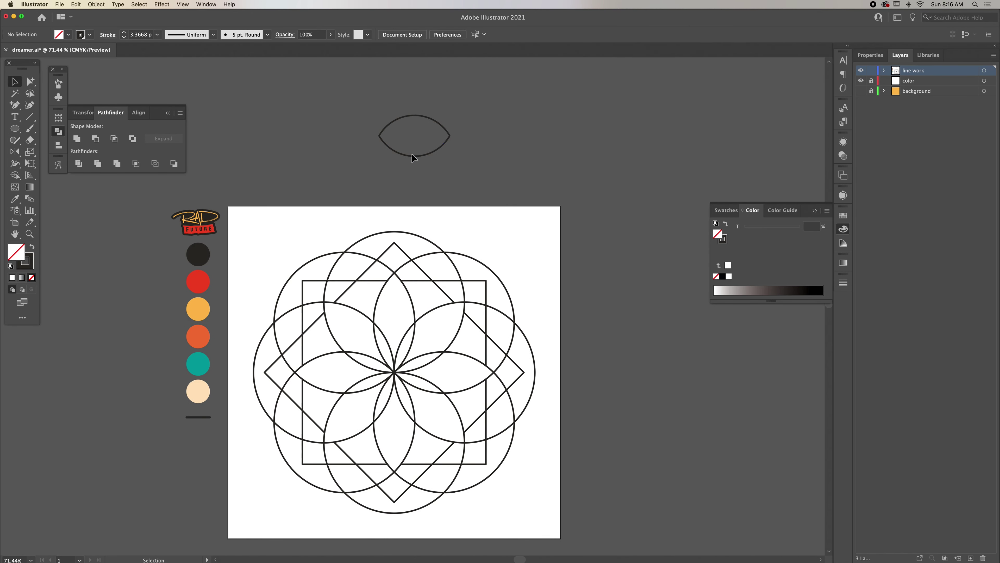
{"action": "scroll", "coordinate": [410, 126], "scroll_direction": "up", "scroll_amount": 3}
{"action": "left_click_drag", "start_coordinate": [503, 143], "coordinate": [454, 181]}
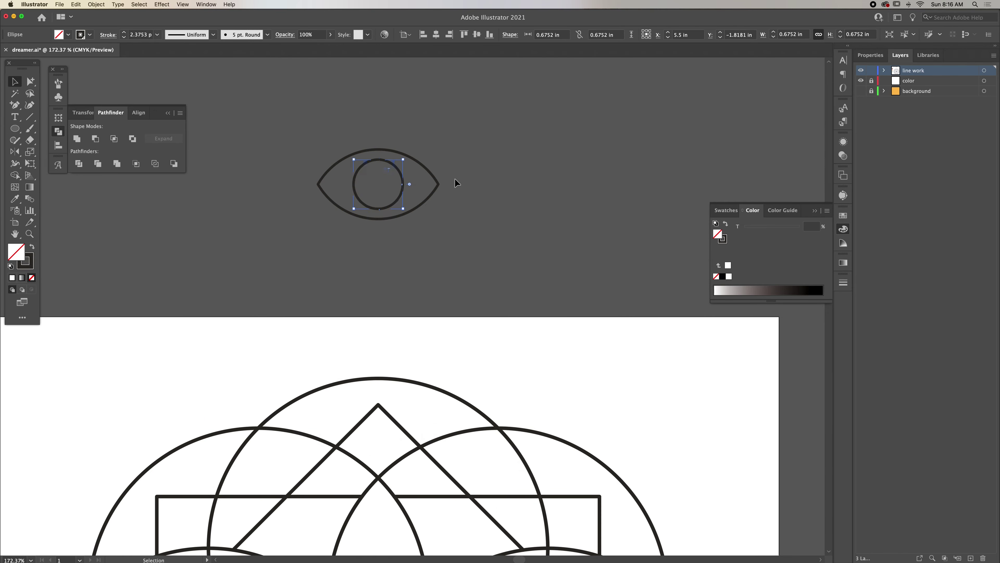
{"action": "key", "text": "super+g"}
{"action": "scroll", "coordinate": [389, 114], "scroll_direction": "up", "scroll_amount": 3}
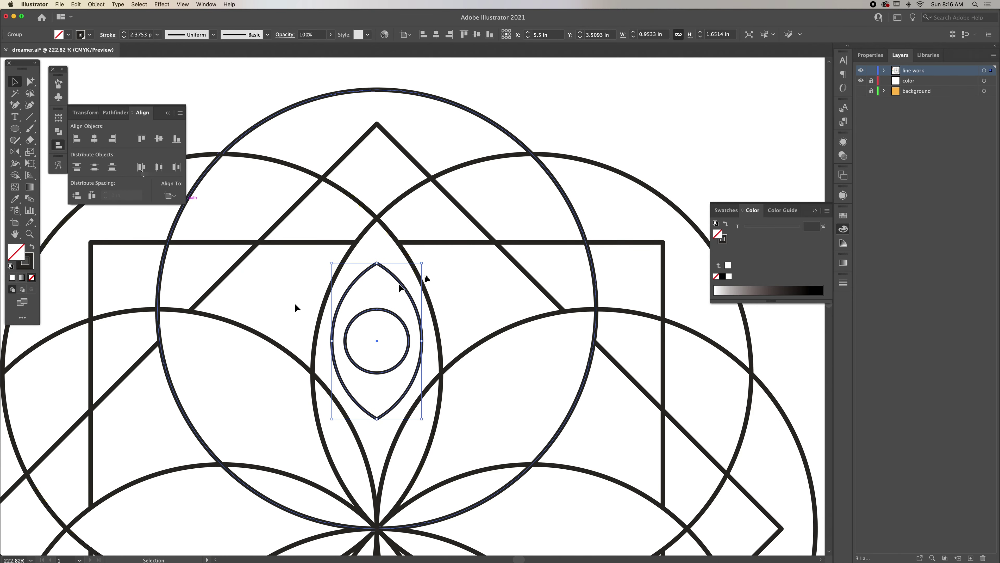
{"action": "scroll", "coordinate": [399, 286], "scroll_direction": "down", "scroll_amount": 5}
{"action": "scroll", "coordinate": [435, 264], "scroll_direction": "up", "scroll_amount": 5}
{"action": "key", "text": "shift+super+a"}
{"action": "scroll", "coordinate": [397, 245], "scroll_direction": "down", "scroll_amount": 4}
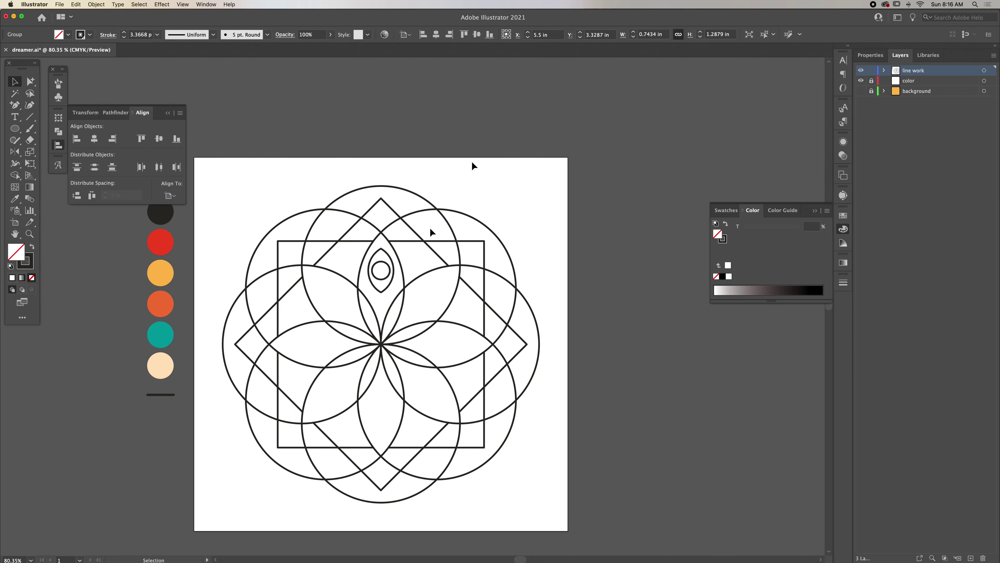
{"action": "scroll", "coordinate": [384, 292], "scroll_direction": "up", "scroll_amount": 3}
Drop a copy of the eye straight down into the bottom petal
{"action": "scroll", "coordinate": [440, 119], "scroll_direction": "down", "scroll_amount": 4}
{"action": "scroll", "coordinate": [435, 99], "scroll_direction": "down", "scroll_amount": 2}
{"action": "scroll", "coordinate": [409, 134], "scroll_direction": "up", "scroll_amount": 4}
{"action": "left_click_drag", "start_coordinate": [401, 199], "coordinate": [401, 406]}
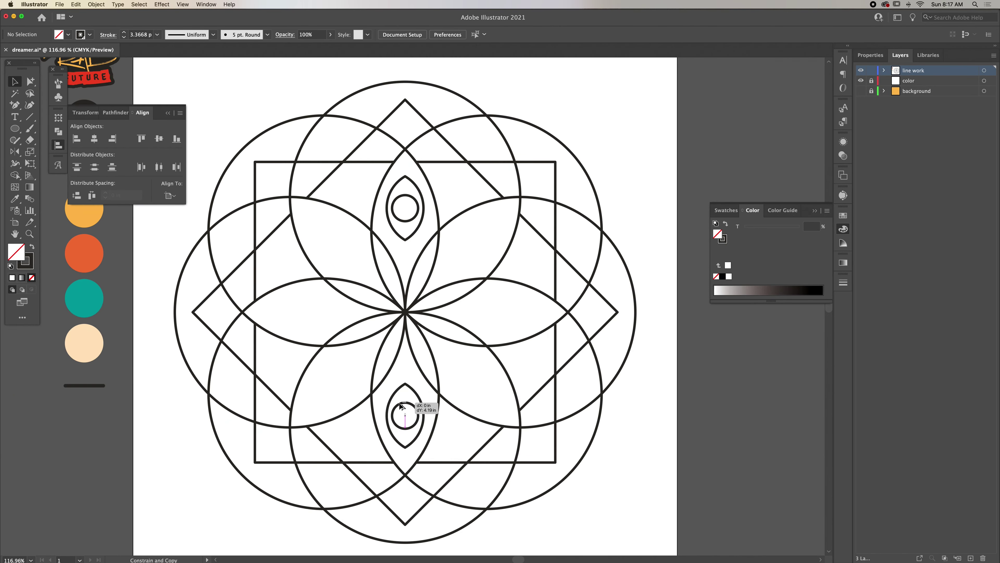
{"action": "left_click", "coordinate": [468, 186]}
{"action": "scroll", "coordinate": [469, 185], "scroll_direction": "up", "scroll_amount": 1}
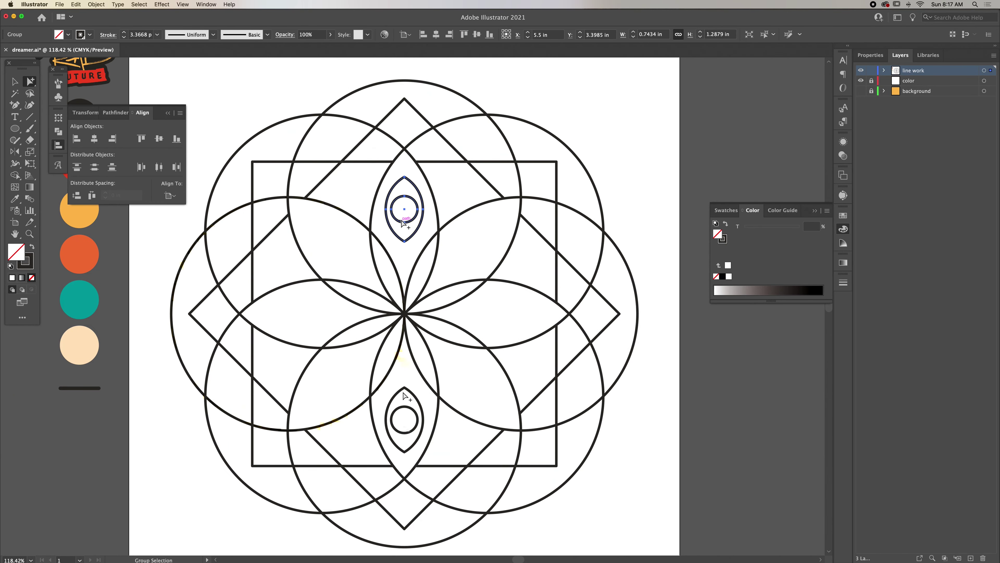
Select the top and bottom eyes and rotate the pair 45 degrees
{"action": "key", "text": "v"}
{"action": "scroll", "coordinate": [457, 252], "scroll_direction": "down", "scroll_amount": 3}
{"action": "scroll", "coordinate": [394, 245], "scroll_direction": "up", "scroll_amount": 4}
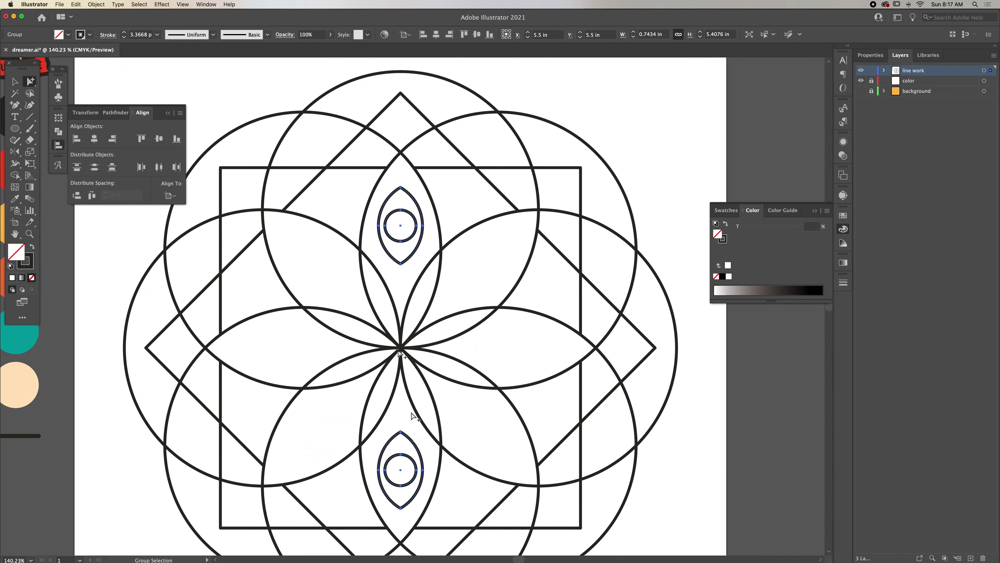
{"action": "scroll", "coordinate": [394, 245], "scroll_direction": "up", "scroll_amount": 3}
{"action": "left_click", "coordinate": [394, 245]}
{"action": "left_click", "coordinate": [402, 224]}
{"action": "scroll", "coordinate": [402, 223], "scroll_direction": "down", "scroll_amount": 5}
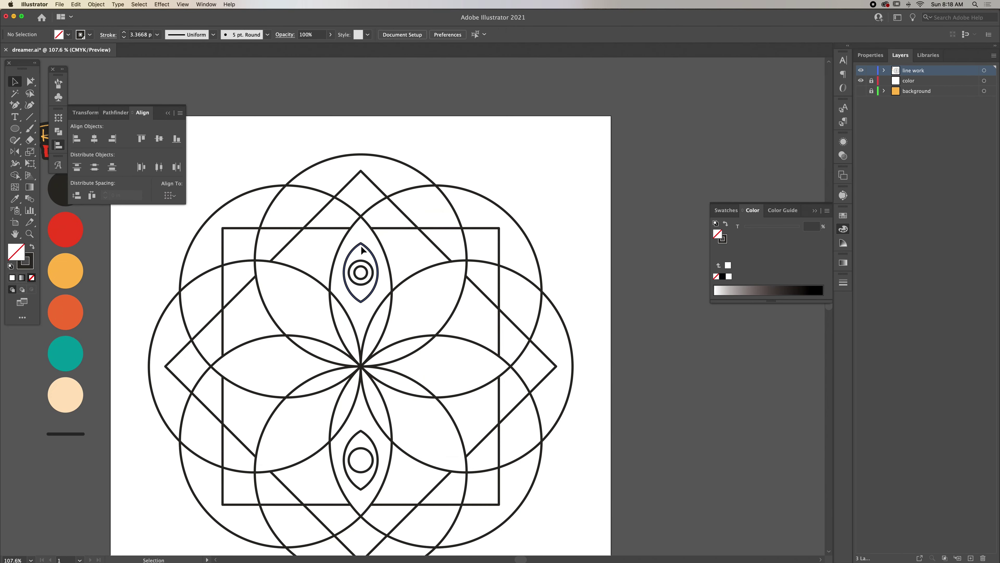
{"action": "left_click", "coordinate": [369, 283], "text": "shift"}
{"action": "scroll", "coordinate": [370, 283], "scroll_direction": "down", "scroll_amount": 2}
{"action": "left_click_drag", "start_coordinate": [376, 254], "coordinate": [427, 287]}
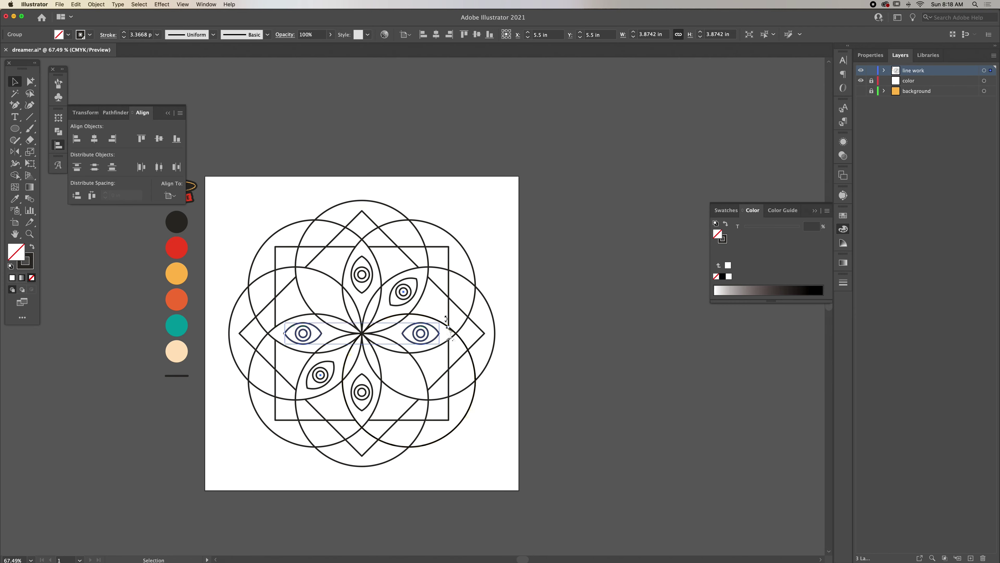
{"action": "scroll", "coordinate": [574, 286], "scroll_direction": "down", "scroll_amount": 1}
{"action": "scroll", "coordinate": [574, 286], "scroll_direction": "down", "scroll_amount": 1}
{"action": "left_click", "coordinate": [574, 286]}
{"action": "scroll", "coordinate": [574, 286], "scroll_direction": "up", "scroll_amount": 2}
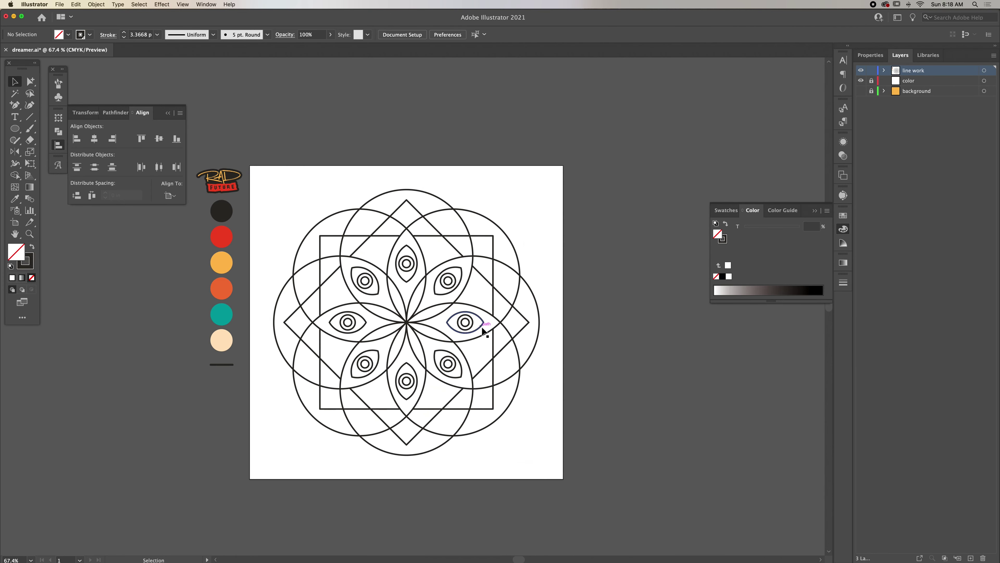
Draw diagonal, vertical and horizontal connecting lines and reposition a spare eye
{"action": "left_click_drag", "start_coordinate": [406, 381], "coordinate": [406, 134]}
{"action": "scroll", "coordinate": [406, 133], "scroll_direction": "up", "scroll_amount": 3}
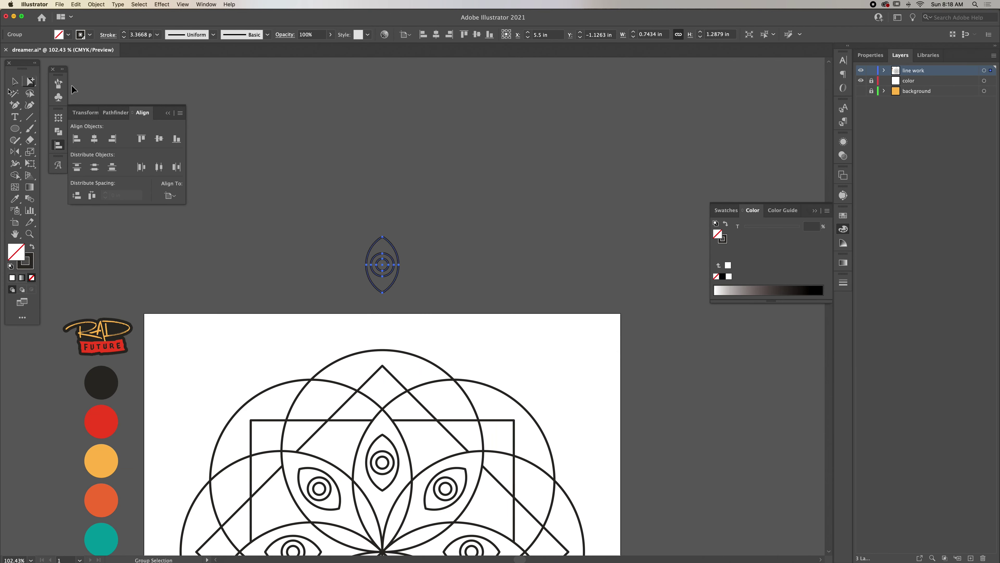
{"action": "scroll", "coordinate": [424, 257], "scroll_direction": "down", "scroll_amount": 3}
{"action": "key", "text": "backslash"}
{"action": "left_click_drag", "start_coordinate": [308, 262], "coordinate": [495, 478]}
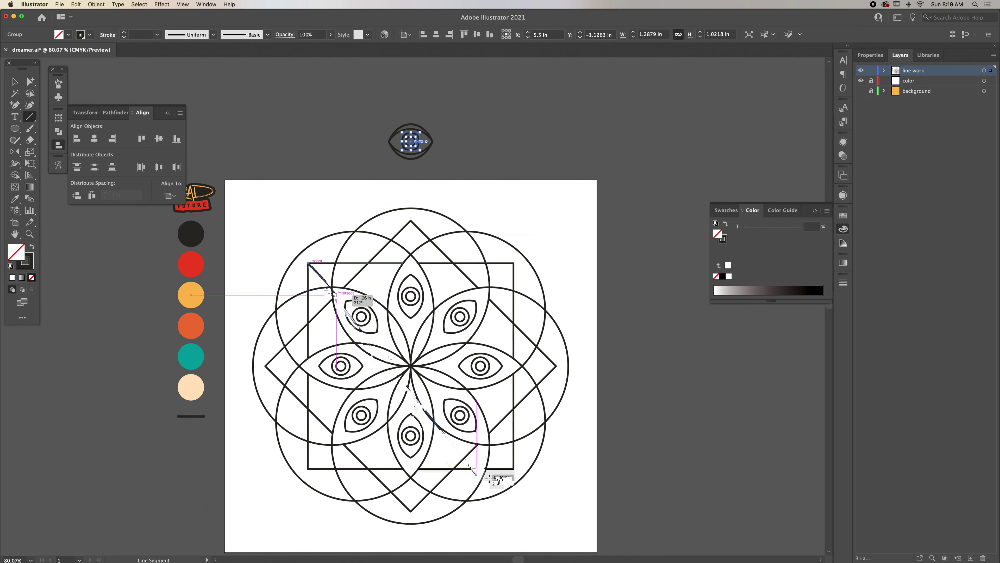
{"action": "scroll", "coordinate": [252, 247], "scroll_direction": "down", "scroll_amount": 1}
{"action": "key", "text": "backslash"}
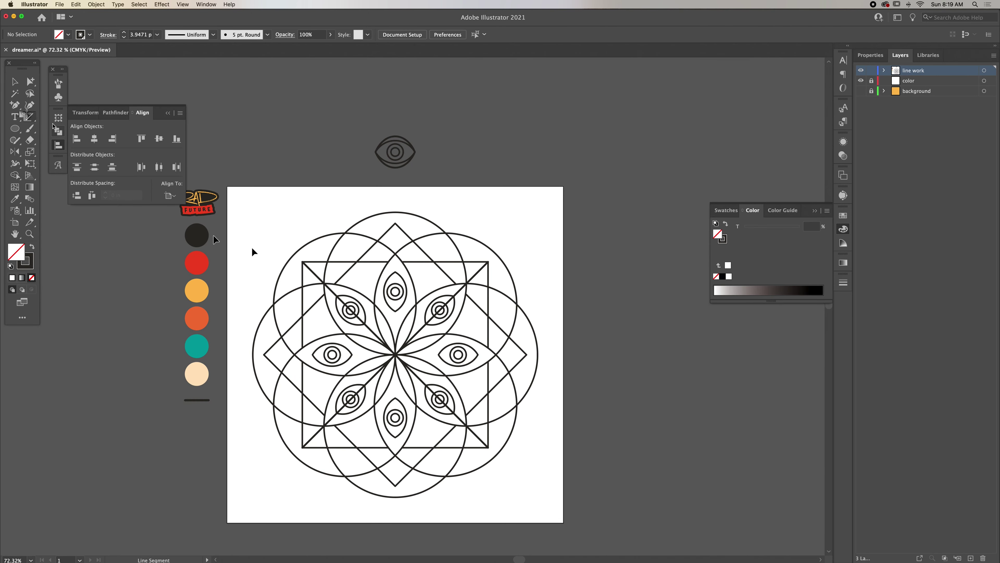
{"action": "left_click_drag", "start_coordinate": [395, 254], "coordinate": [395, 456]}
{"action": "left_click_drag", "start_coordinate": [294, 355], "coordinate": [496, 357]}
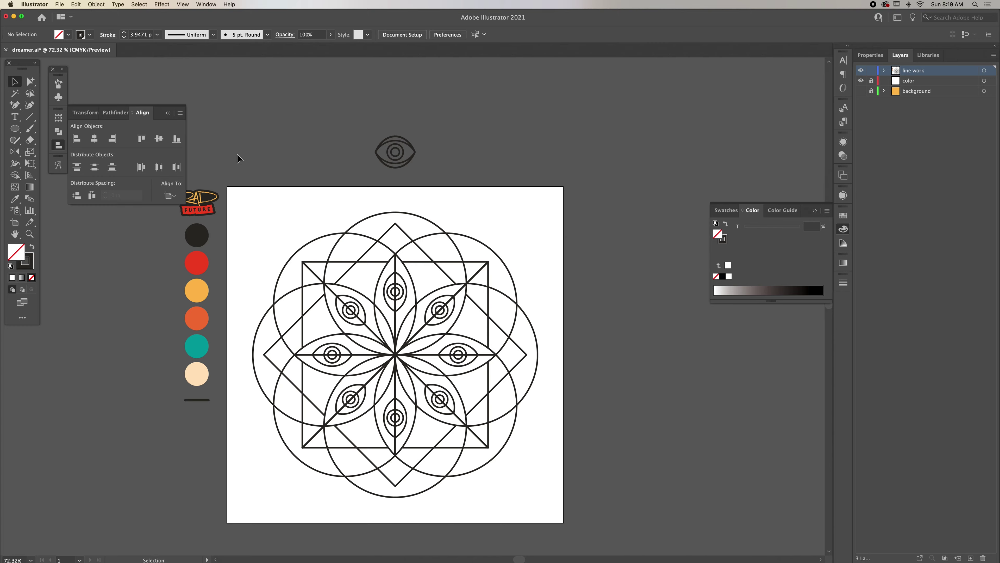
{"action": "left_click_drag", "start_coordinate": [395, 152], "coordinate": [286, 250]}
Select a corner anchor of the square with Direct Selection
{"action": "key", "text": "a"}
{"action": "scroll", "coordinate": [303, 263], "scroll_direction": "up", "scroll_amount": 4}
{"action": "left_click", "coordinate": [360, 324]}
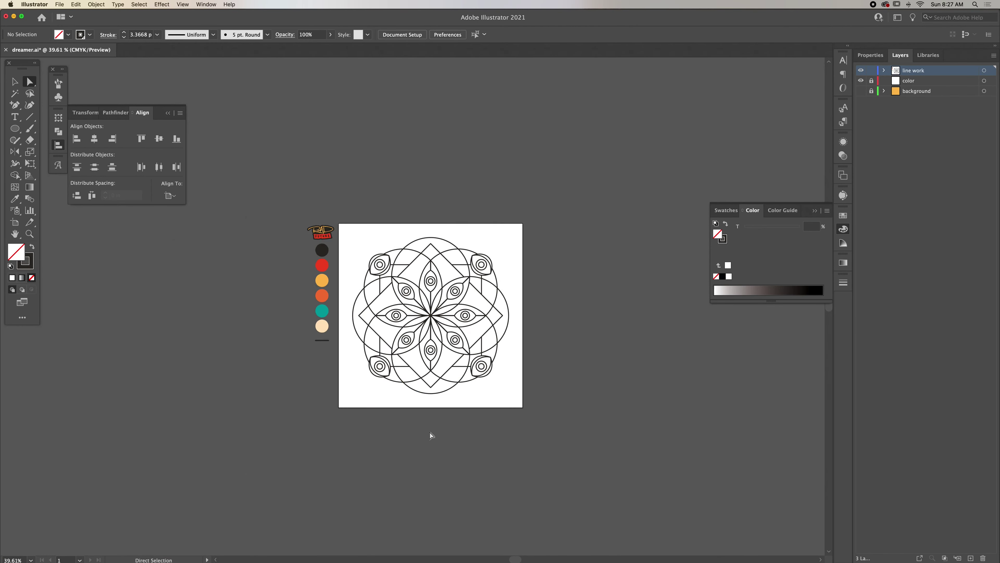
Begin drawing rectangles for the inset border lines
{"action": "key", "text": "m"}
{"action": "scroll", "coordinate": [402, 281], "scroll_direction": "up", "scroll_amount": 3}
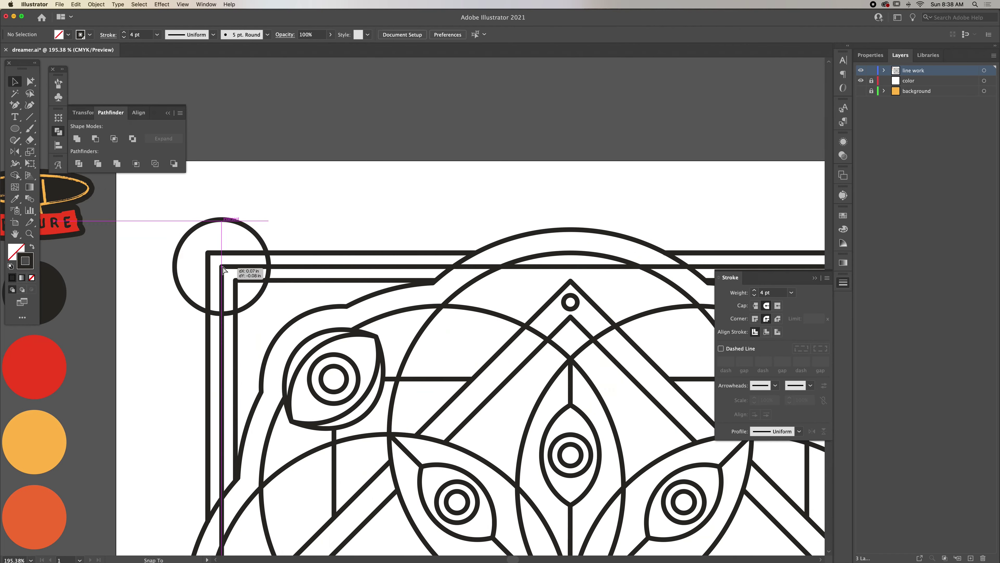
Cut a circular notch from the top-left bracket corner using Pathfinder Minus Front
{"action": "left_click_drag", "start_coordinate": [221, 264], "coordinate": [265, 177]}
{"action": "scroll", "coordinate": [265, 176], "scroll_direction": "down", "scroll_amount": 5}
{"action": "key", "text": "v"}
{"action": "scroll", "coordinate": [282, 189], "scroll_direction": "up", "scroll_amount": 5}
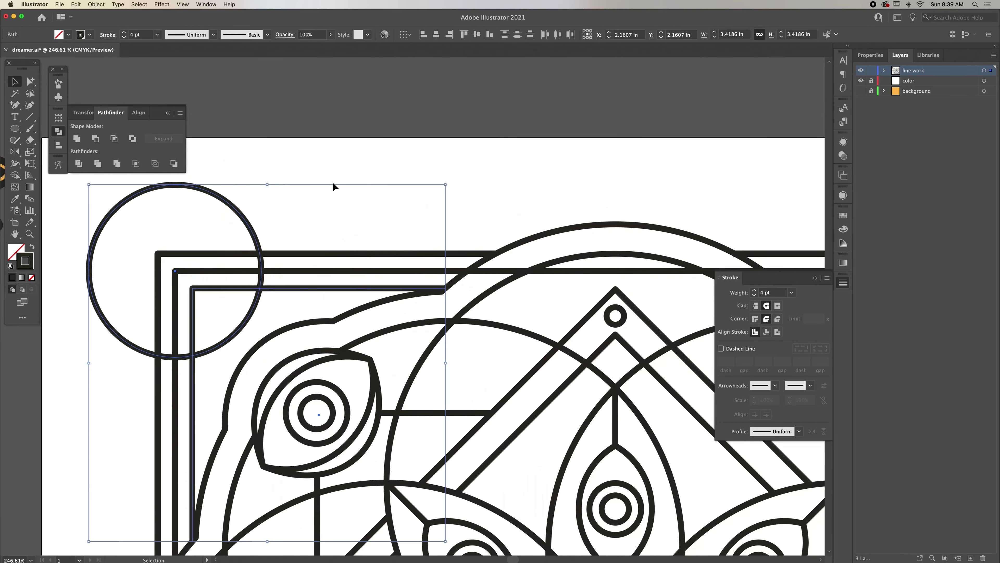
{"action": "left_click", "coordinate": [315, 288], "text": "shift"}
{"action": "left_click", "coordinate": [95, 138]}
{"action": "key", "text": "Return"}
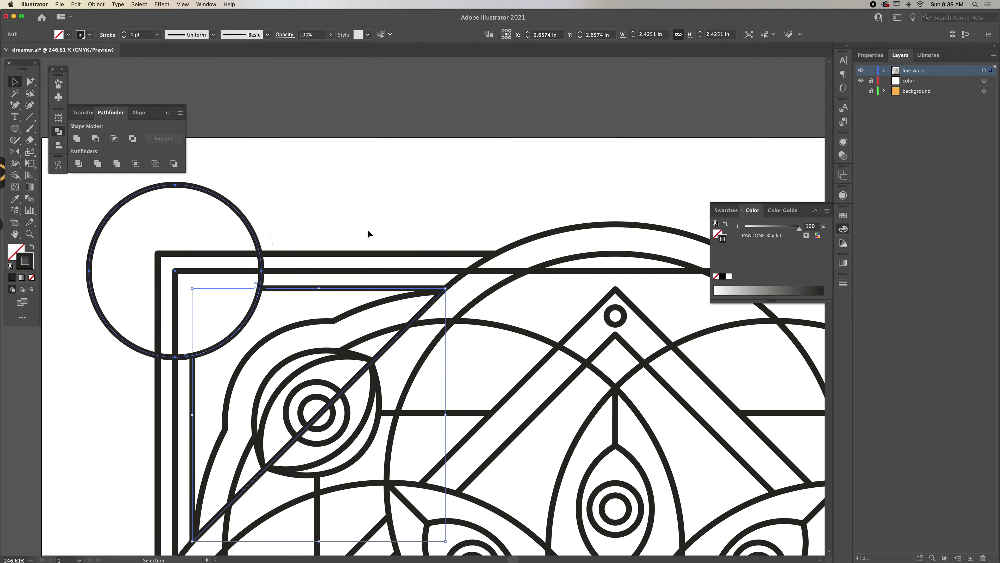
{"action": "scroll", "coordinate": [239, 226], "scroll_direction": "down", "scroll_amount": 5}
{"action": "left_click", "coordinate": [95, 138]}
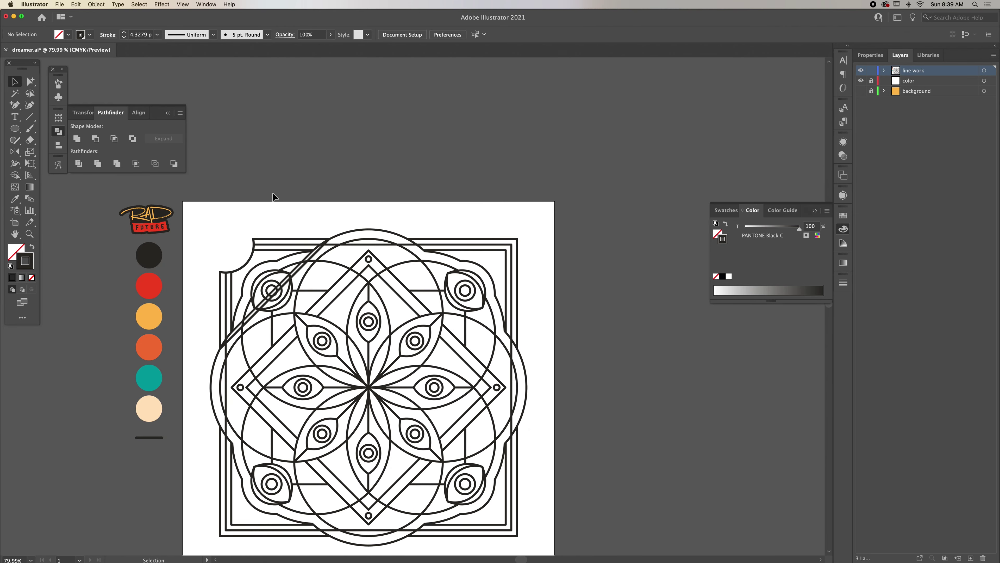
{"action": "scroll", "coordinate": [276, 197], "scroll_direction": "up", "scroll_amount": 3}
Move the small eye ornament into the corner notch
{"action": "left_click_drag", "start_coordinate": [377, 303], "coordinate": [252, 324]}
{"action": "scroll", "coordinate": [240, 300], "scroll_direction": "down", "scroll_amount": 4}
{"action": "left_click", "coordinate": [228, 219]}
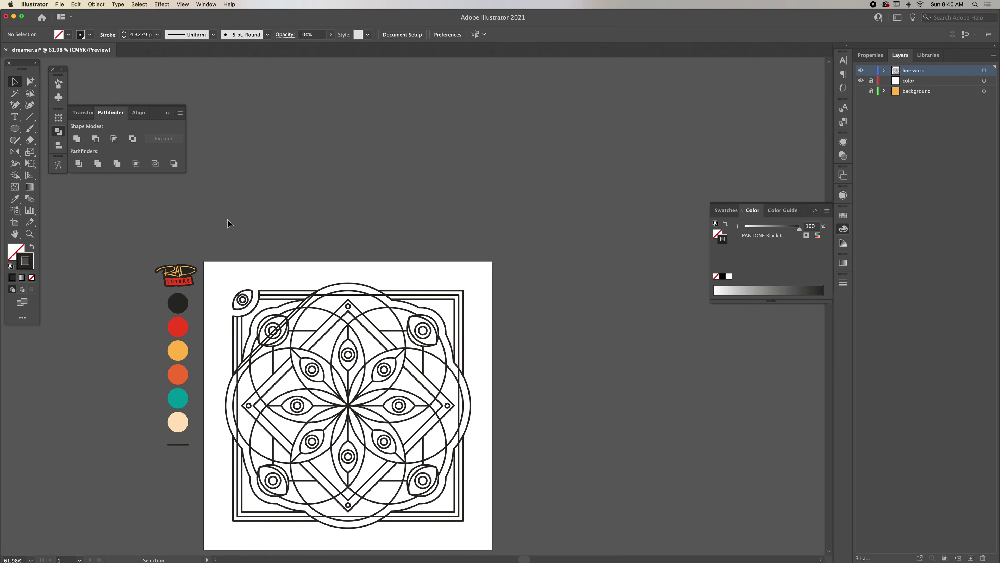
{"action": "scroll", "coordinate": [217, 338], "scroll_direction": "down", "scroll_amount": 2}
{"action": "scroll", "coordinate": [233, 318], "scroll_direction": "up", "scroll_amount": 6}
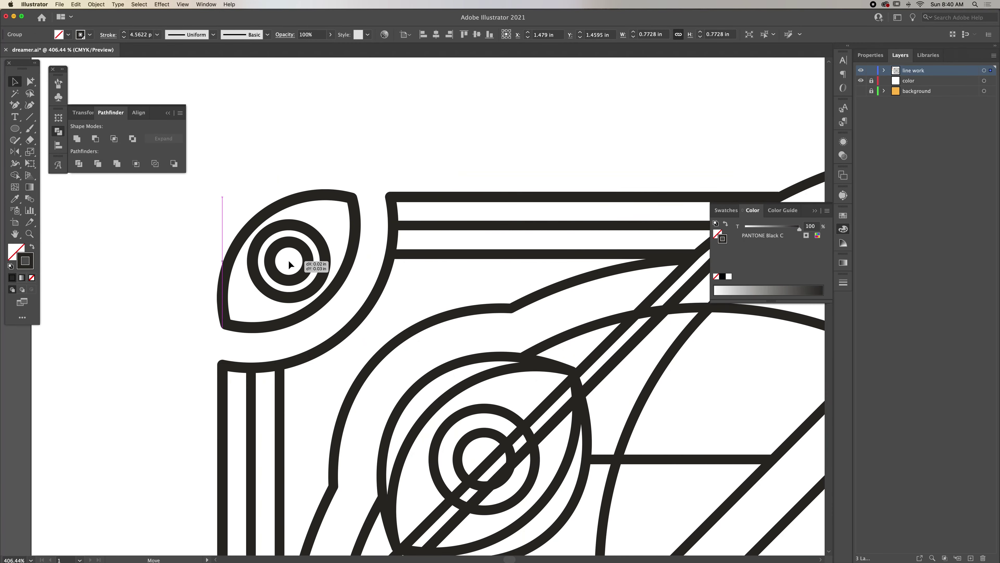
{"action": "scroll", "coordinate": [290, 263], "scroll_direction": "down", "scroll_amount": 5}
{"action": "scroll", "coordinate": [297, 159], "scroll_direction": "down", "scroll_amount": 1}
Add an anchor point on the diagonal path and select it
{"action": "key", "text": "plus"}
{"action": "left_click", "coordinate": [282, 200]}
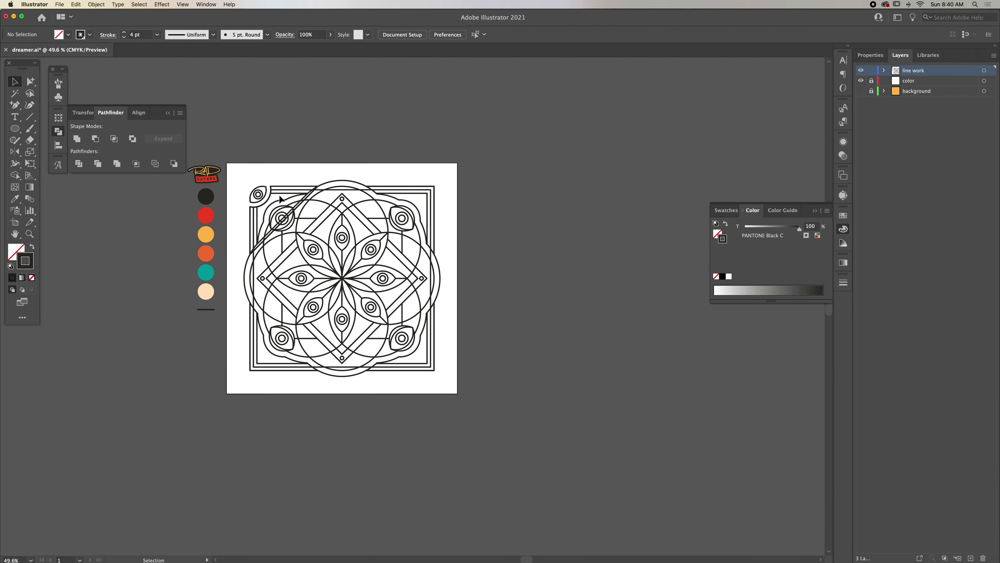
{"action": "scroll", "coordinate": [282, 200], "scroll_direction": "up", "scroll_amount": 10}
{"action": "left_click", "coordinate": [30, 82]}
{"action": "scroll", "coordinate": [357, 224], "scroll_direction": "down", "scroll_amount": 2}
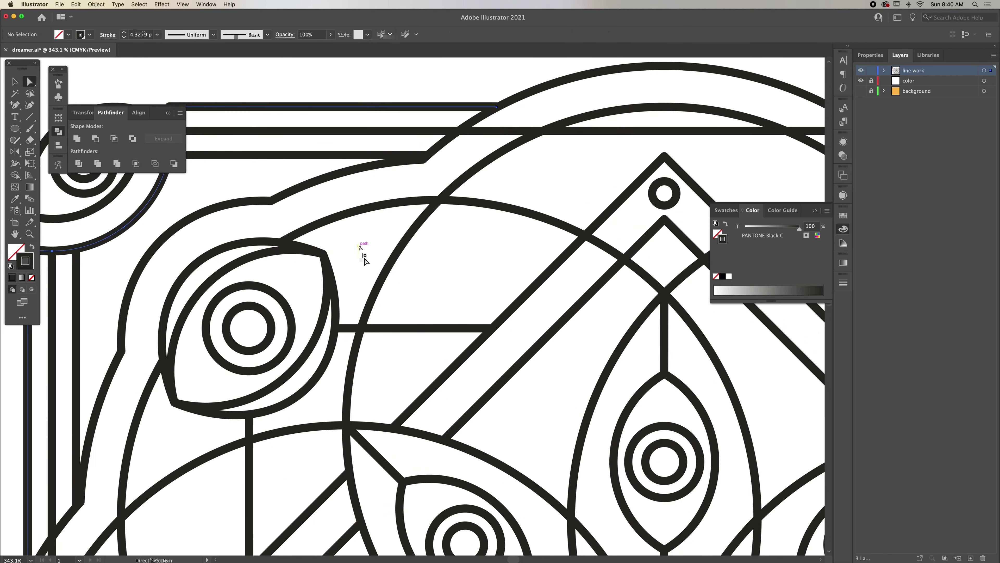
{"action": "scroll", "coordinate": [357, 224], "scroll_direction": "down", "scroll_amount": 6}
{"action": "scroll", "coordinate": [323, 187], "scroll_direction": "down", "scroll_amount": 2}
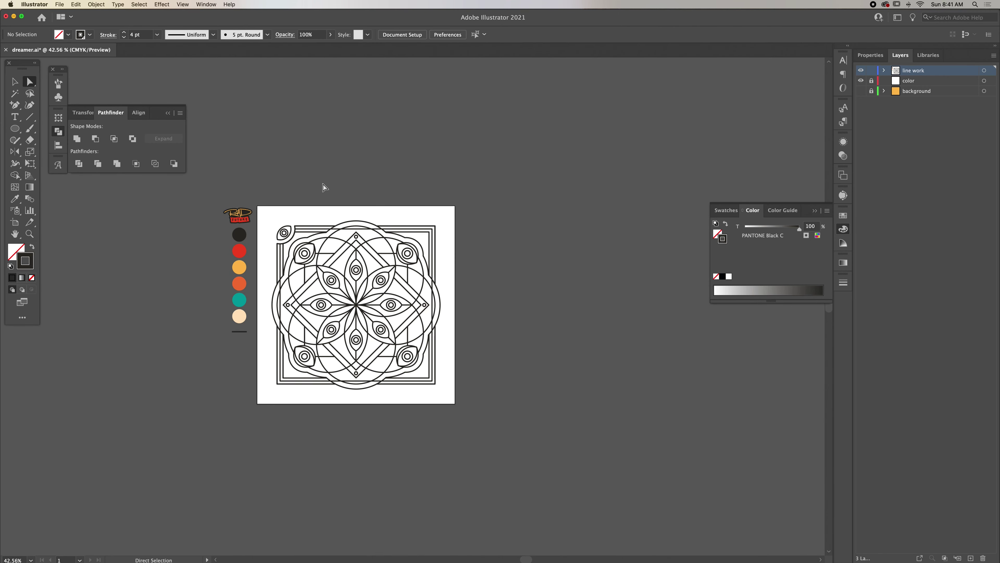
{"action": "left_click", "coordinate": [350, 233]}
{"action": "scroll", "coordinate": [349, 232], "scroll_direction": "up", "scroll_amount": 8}
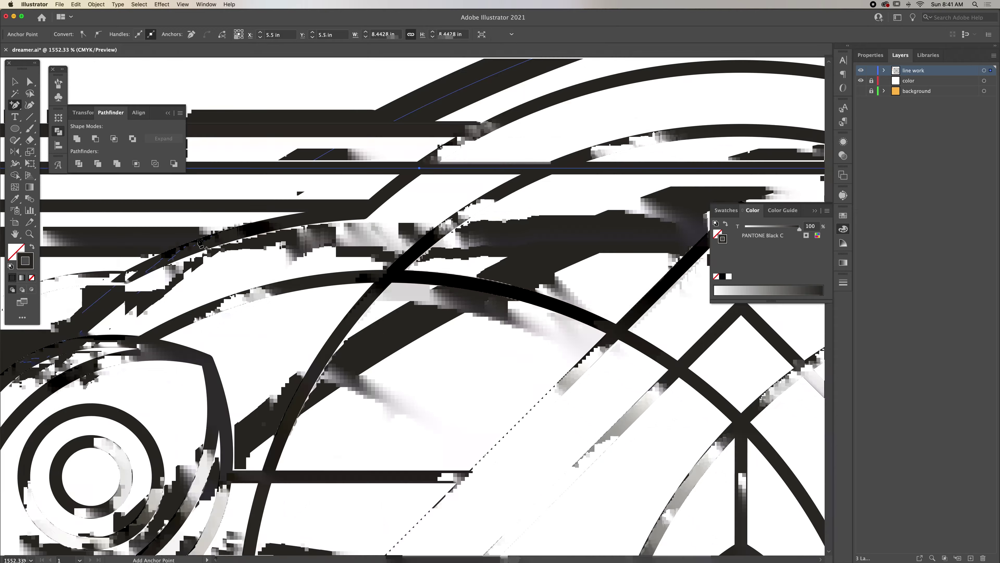
{"action": "scroll", "coordinate": [535, 497], "scroll_direction": "down", "scroll_amount": 7}
{"action": "scroll", "coordinate": [268, 229], "scroll_direction": "up", "scroll_amount": 4}
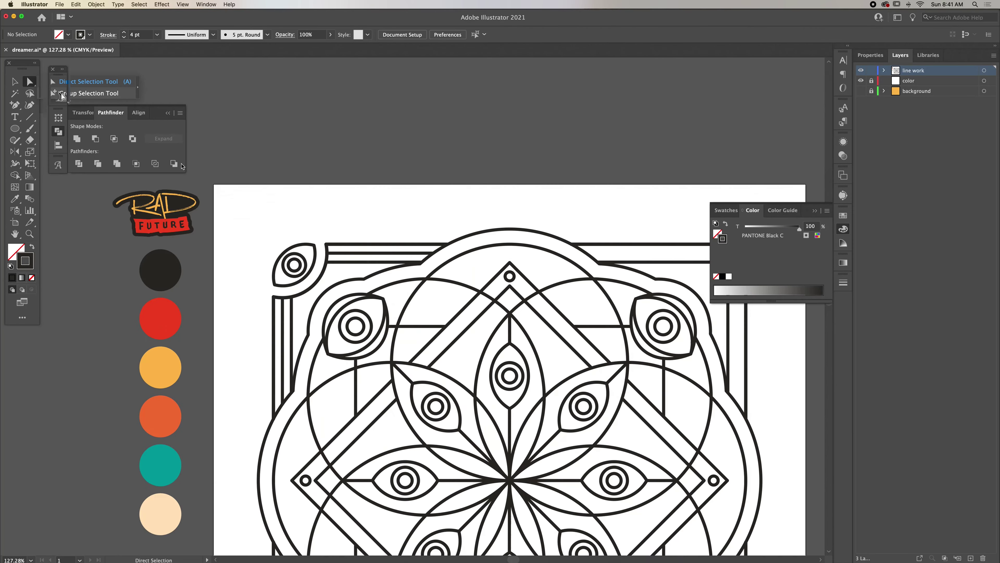
Copy the corner eye piece to the remaining corners of the frame
{"action": "left_click", "coordinate": [15, 82]}
{"action": "scroll", "coordinate": [306, 197], "scroll_direction": "up", "scroll_amount": 2}
{"action": "scroll", "coordinate": [349, 177], "scroll_direction": "down", "scroll_amount": 6}
{"action": "left_click", "coordinate": [348, 176]}
{"action": "scroll", "coordinate": [540, 230], "scroll_direction": "up", "scroll_amount": 6}
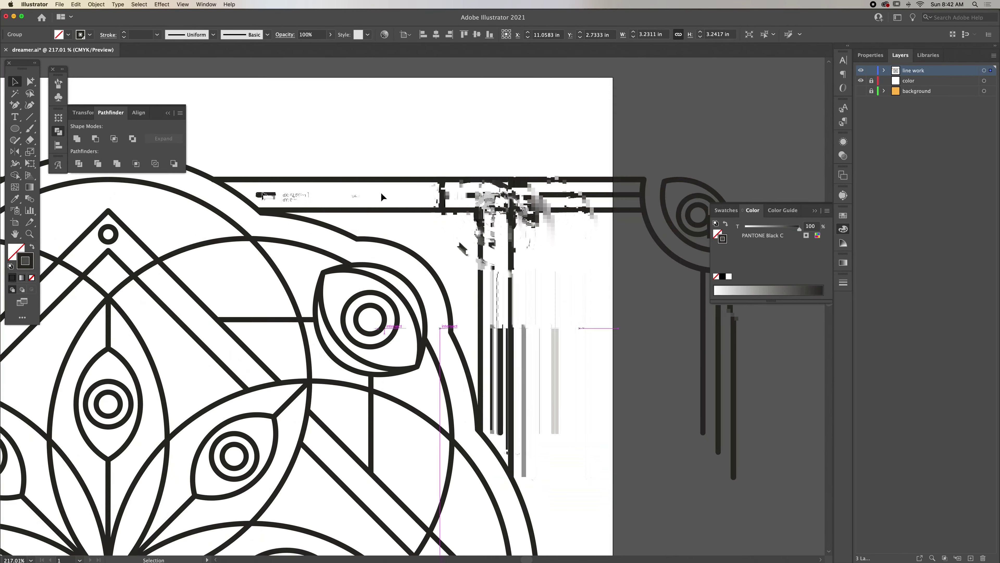
{"action": "scroll", "coordinate": [548, 230], "scroll_direction": "down", "scroll_amount": 2}
{"action": "scroll", "coordinate": [684, 204], "scroll_direction": "down", "scroll_amount": 3}
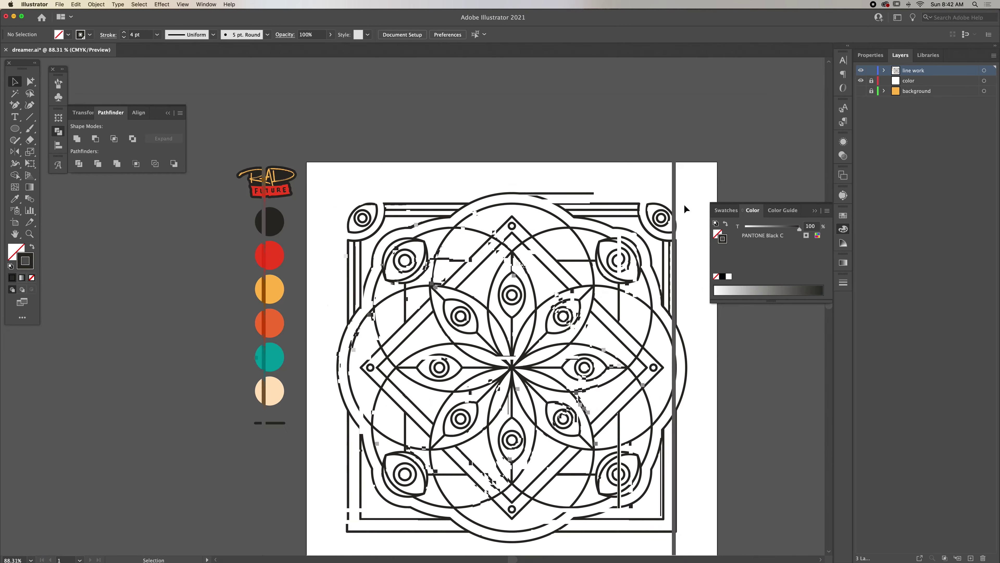
{"action": "scroll", "coordinate": [678, 212], "scroll_direction": "down", "scroll_amount": 1}
{"action": "left_click", "coordinate": [579, 193]}
{"action": "left_click_drag", "start_coordinate": [280, 194], "coordinate": [281, 504]}
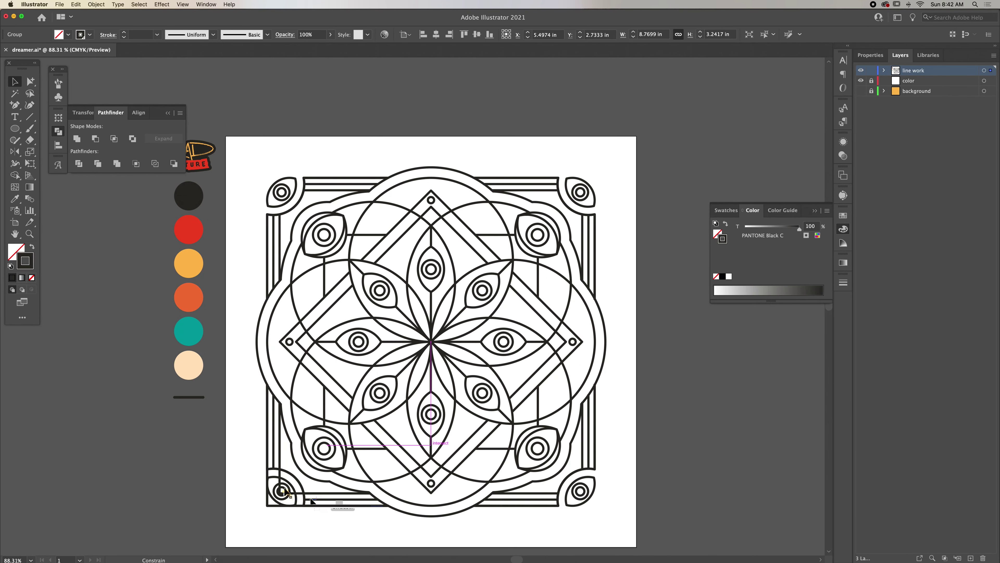
{"action": "scroll", "coordinate": [272, 510], "scroll_direction": "down", "scroll_amount": 2}
{"action": "scroll", "coordinate": [260, 512], "scroll_direction": "up", "scroll_amount": 2}
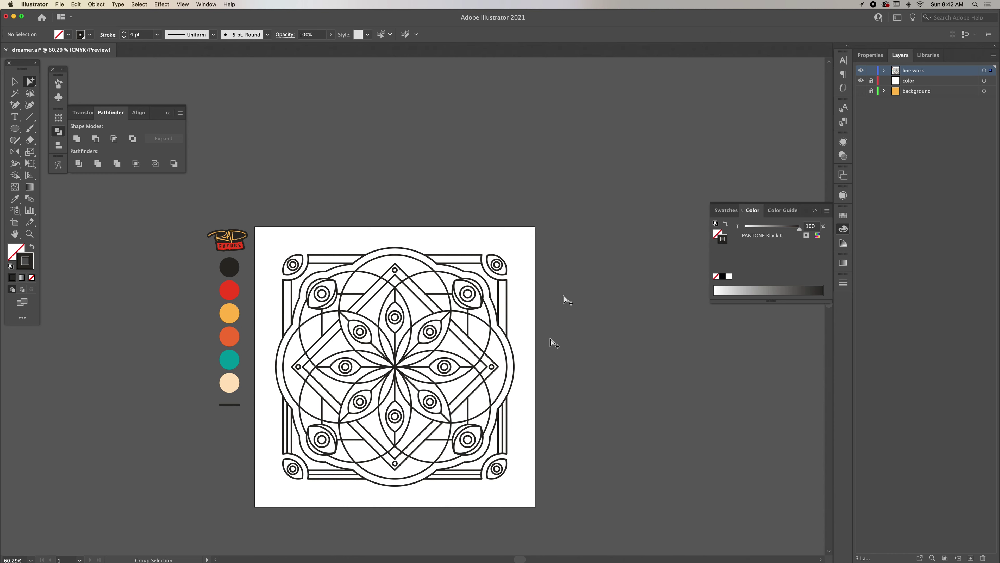
{"action": "scroll", "coordinate": [364, 496], "scroll_direction": "down", "scroll_amount": 3}
{"action": "scroll", "coordinate": [364, 495], "scroll_direction": "up", "scroll_amount": 2}
{"action": "scroll", "coordinate": [364, 496], "scroll_direction": "down", "scroll_amount": 1}
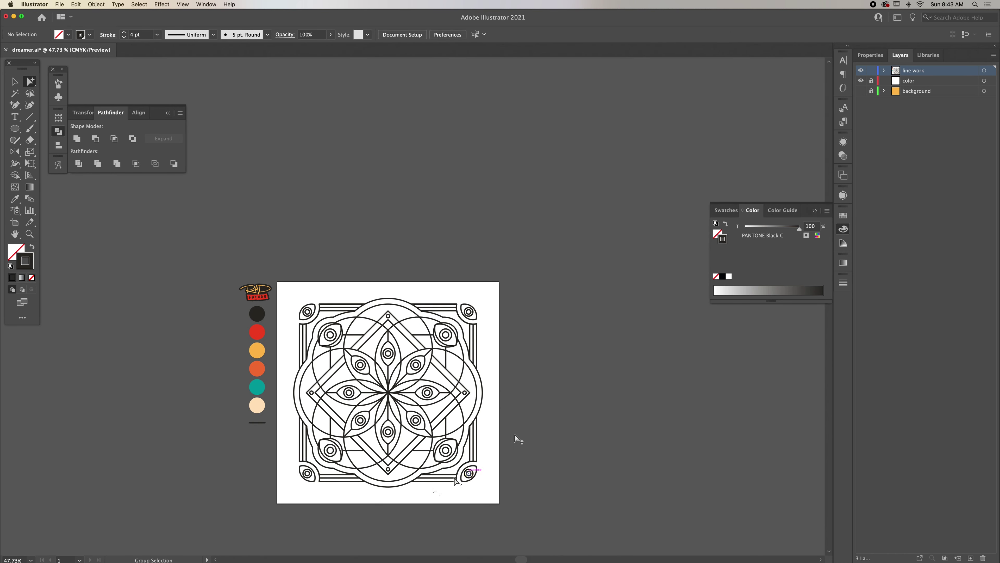
{"action": "scroll", "coordinate": [516, 433], "scroll_direction": "up", "scroll_amount": 1}
{"action": "scroll", "coordinate": [536, 444], "scroll_direction": "down", "scroll_amount": 1}
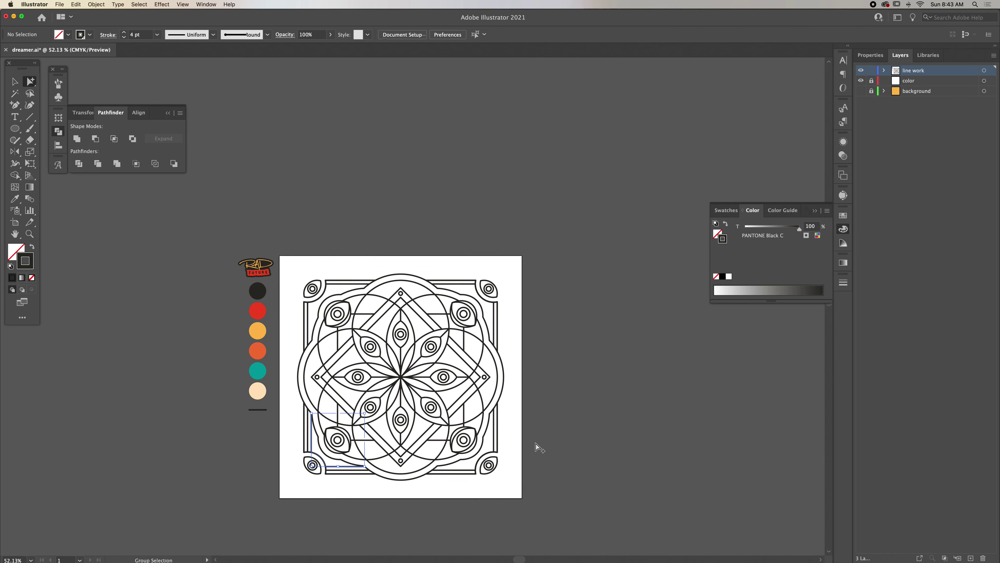
{"action": "scroll", "coordinate": [536, 445], "scroll_direction": "up", "scroll_amount": 2}
{"action": "scroll", "coordinate": [334, 475], "scroll_direction": "down", "scroll_amount": 1}
{"action": "scroll", "coordinate": [334, 476], "scroll_direction": "down", "scroll_amount": 1}
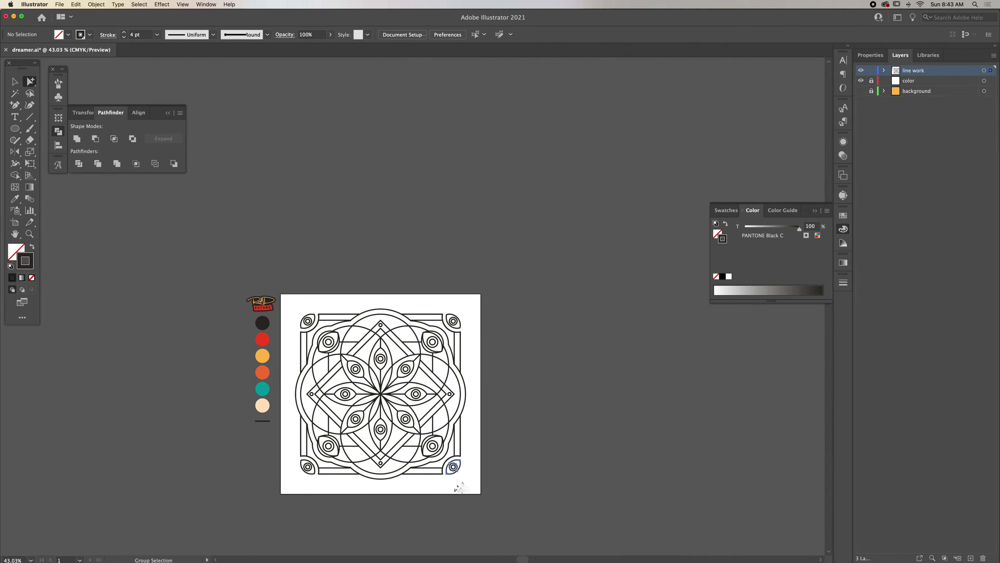
{"action": "key", "text": "v"}
{"action": "scroll", "coordinate": [493, 493], "scroll_direction": "up", "scroll_amount": 2}
{"action": "scroll", "coordinate": [494, 495], "scroll_direction": "down", "scroll_amount": 2}
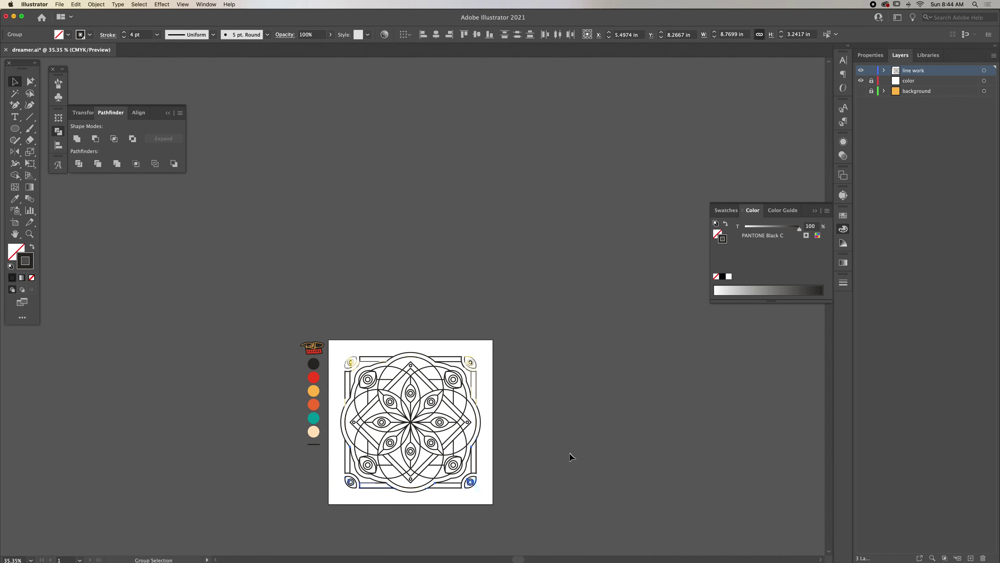
{"action": "scroll", "coordinate": [531, 351], "scroll_direction": "up", "scroll_amount": 2}
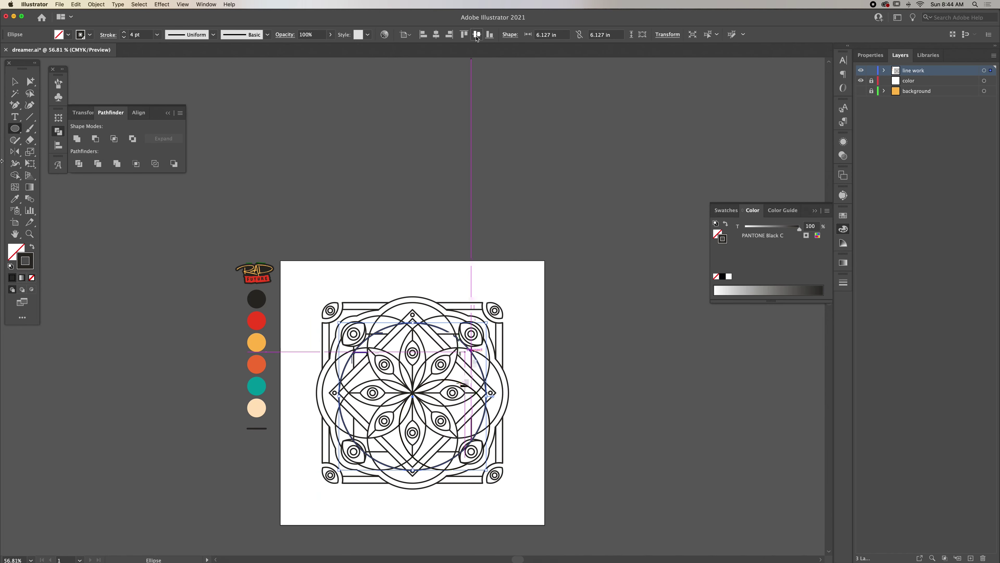
{"action": "scroll", "coordinate": [559, 287], "scroll_direction": "up", "scroll_amount": 3}
{"action": "scroll", "coordinate": [420, 234], "scroll_direction": "down", "scroll_amount": 2}
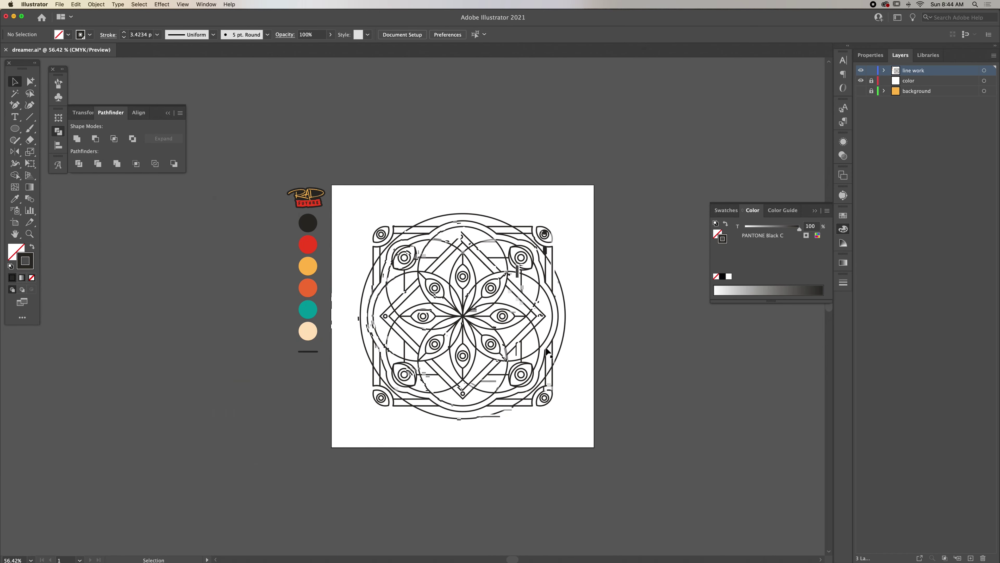
{"action": "scroll", "coordinate": [421, 234], "scroll_direction": "up", "scroll_amount": 4}
{"action": "scroll", "coordinate": [420, 233], "scroll_direction": "down", "scroll_amount": 3}
{"action": "left_click", "coordinate": [536, 251]}
{"action": "left_click_drag", "start_coordinate": [575, 211], "coordinate": [620, 182]}
Cancel the circle resize and finish the pen-drawn yellow petal fill shape
{"action": "key", "text": "Escape"}
{"action": "scroll", "coordinate": [547, 295], "scroll_direction": "down", "scroll_amount": 2}
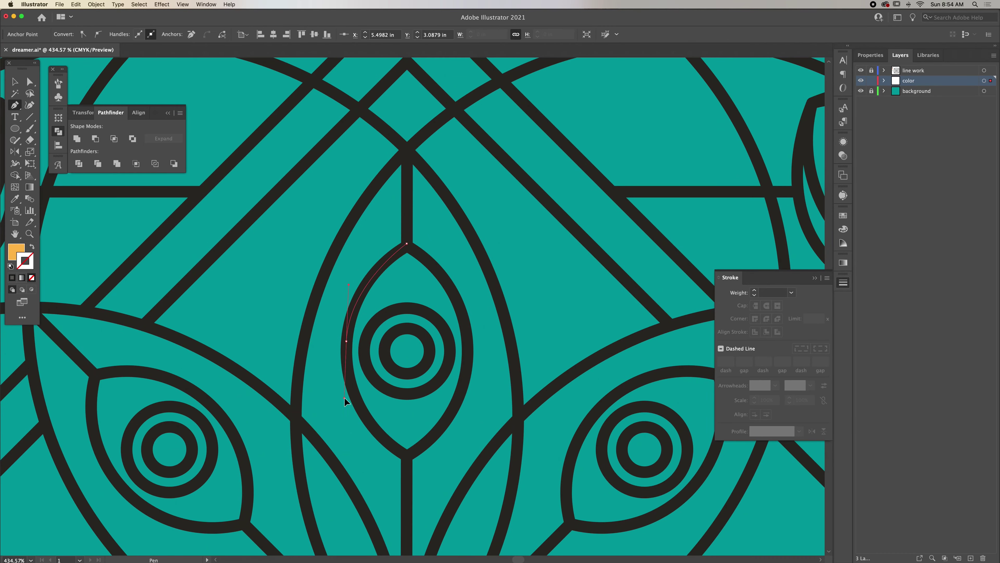
{"action": "scroll", "coordinate": [407, 458], "scroll_direction": "down", "scroll_amount": 5}
{"action": "left_click", "coordinate": [410, 524]}
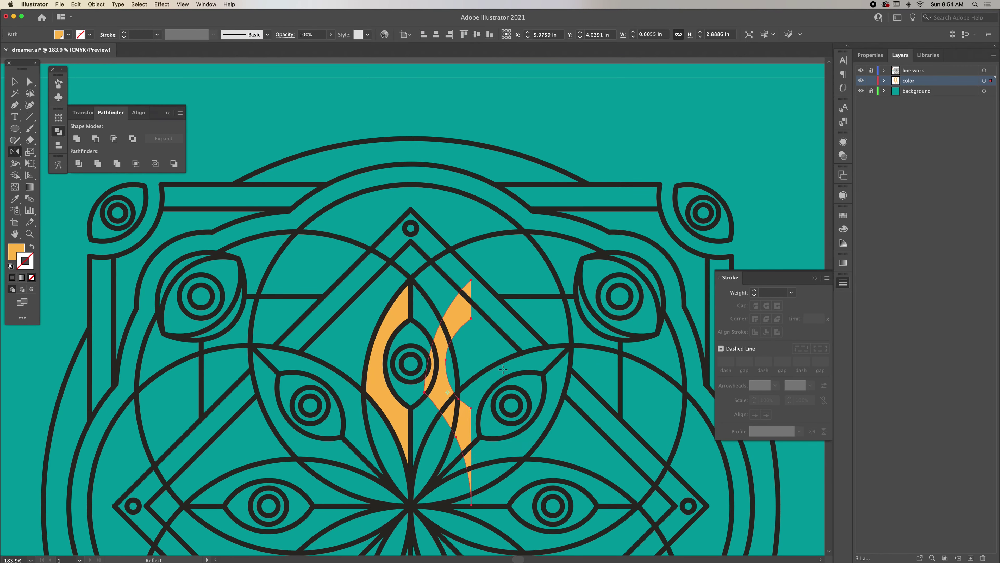
{"action": "left_click", "coordinate": [14, 79]}
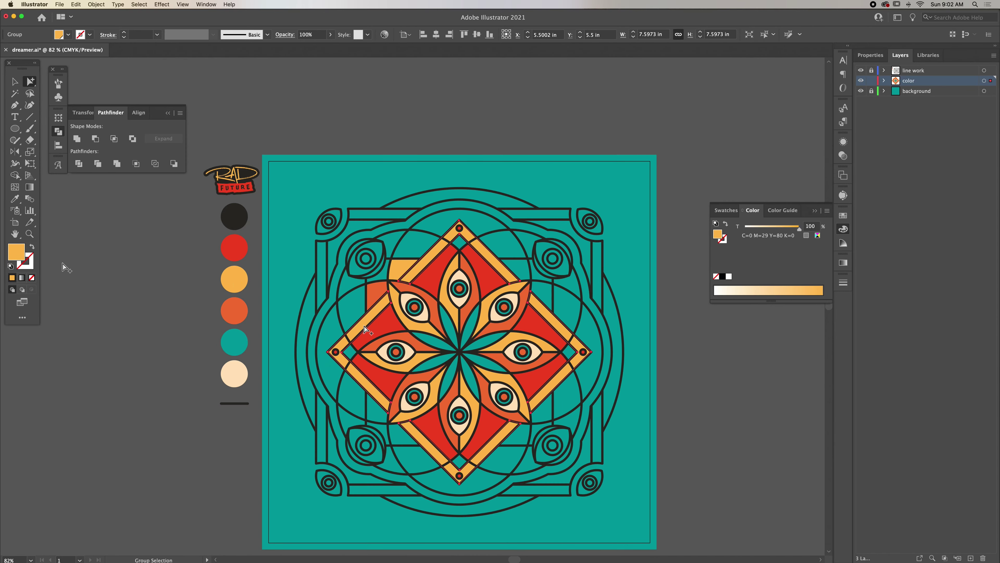
Undo the last change and select the square colour group
{"action": "key", "text": "ctrl+z"}
{"action": "key", "text": "v"}
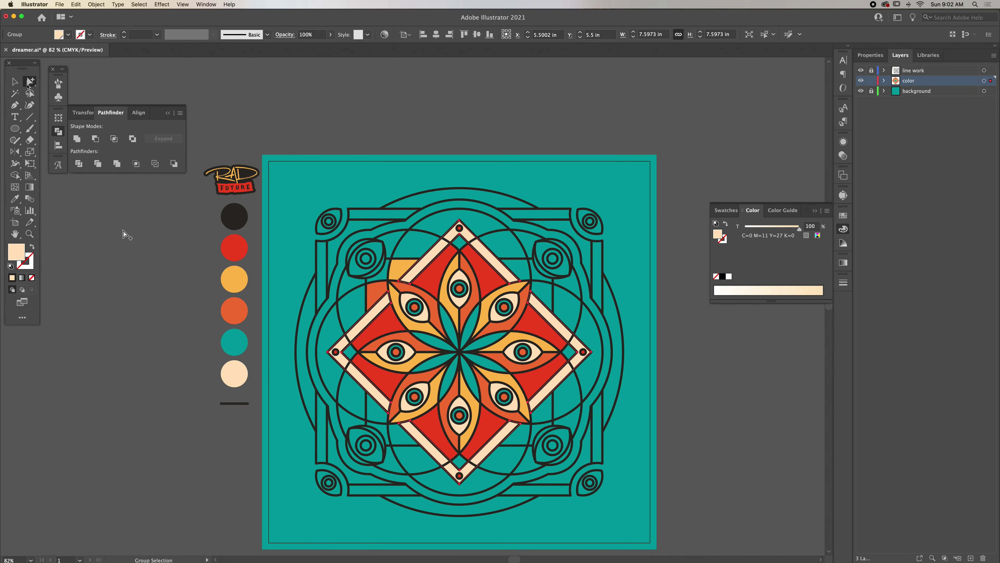
{"action": "left_click", "coordinate": [397, 268]}
{"action": "scroll", "coordinate": [396, 268], "scroll_direction": "up", "scroll_amount": 3}
{"action": "scroll", "coordinate": [321, 246], "scroll_direction": "down", "scroll_amount": 4}
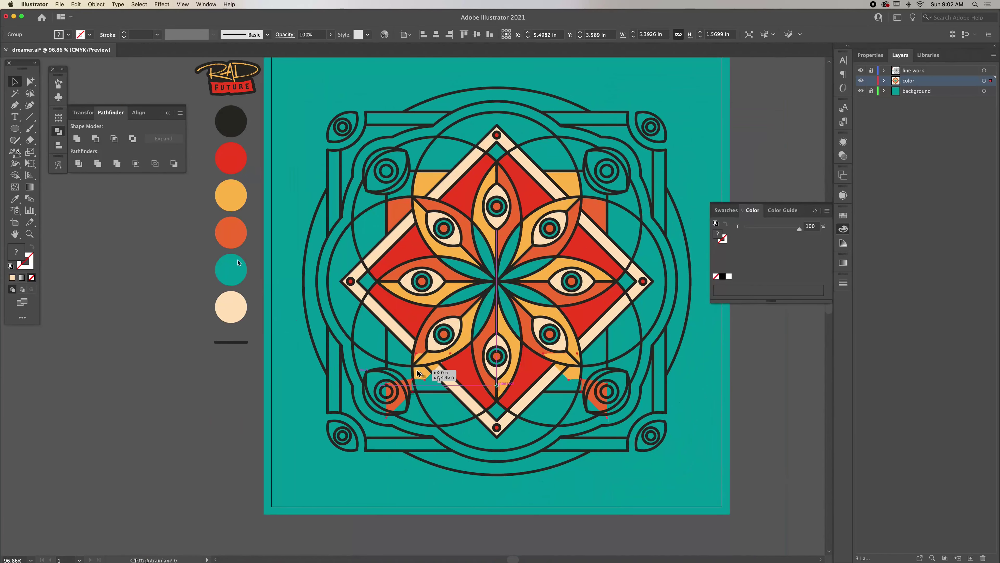
Move the orange and yellow group up and begin a pen fill on the orange lobe
{"action": "left_click", "coordinate": [427, 405]}
{"action": "scroll", "coordinate": [417, 461], "scroll_direction": "up", "scroll_amount": 5}
{"action": "left_click_drag", "start_coordinate": [418, 458], "coordinate": [430, 404]}
{"action": "scroll", "coordinate": [430, 403], "scroll_direction": "up", "scroll_amount": 5}
{"action": "scroll", "coordinate": [361, 274], "scroll_direction": "up", "scroll_amount": 4}
{"action": "key", "text": "p"}
{"action": "left_click", "coordinate": [313, 338]}
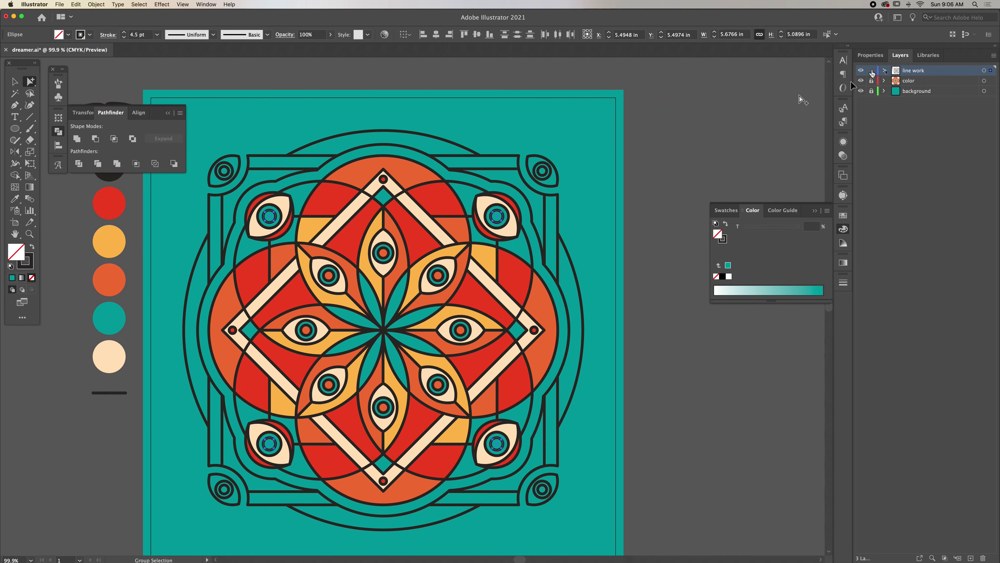
Sample orange from the swatch and draw a curved point of a new fill shape
{"action": "left_click", "coordinate": [116, 289]}
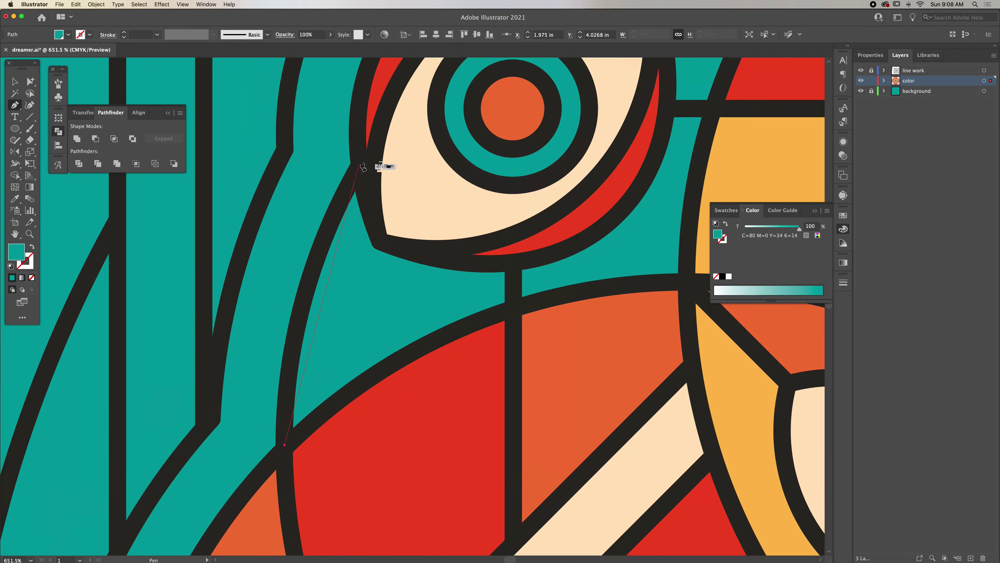
{"action": "left_click_drag", "start_coordinate": [512, 294], "coordinate": [549, 291]}
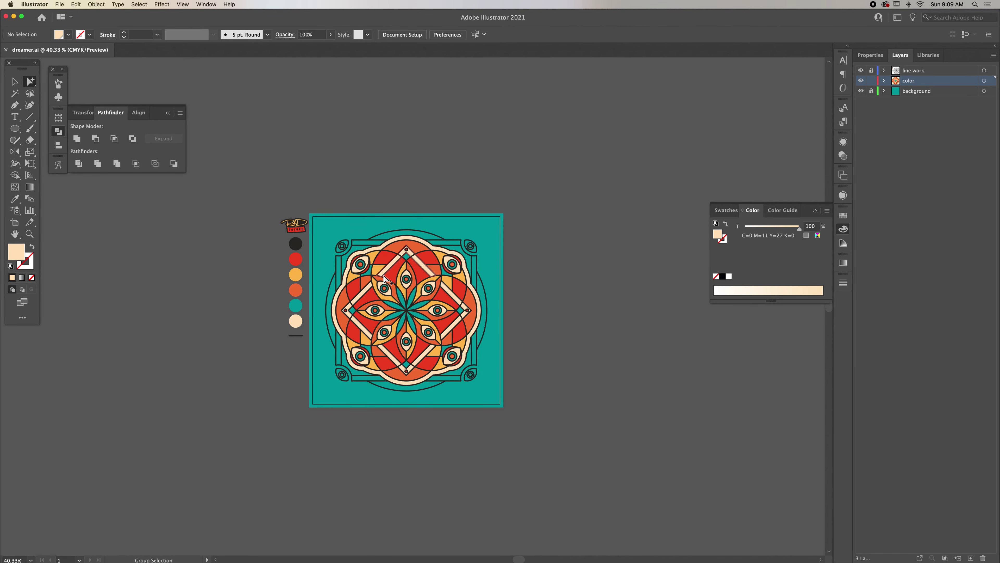
Pen-draw the arch shape above the rosette and fill it with the red swatch
{"action": "key", "text": "p"}
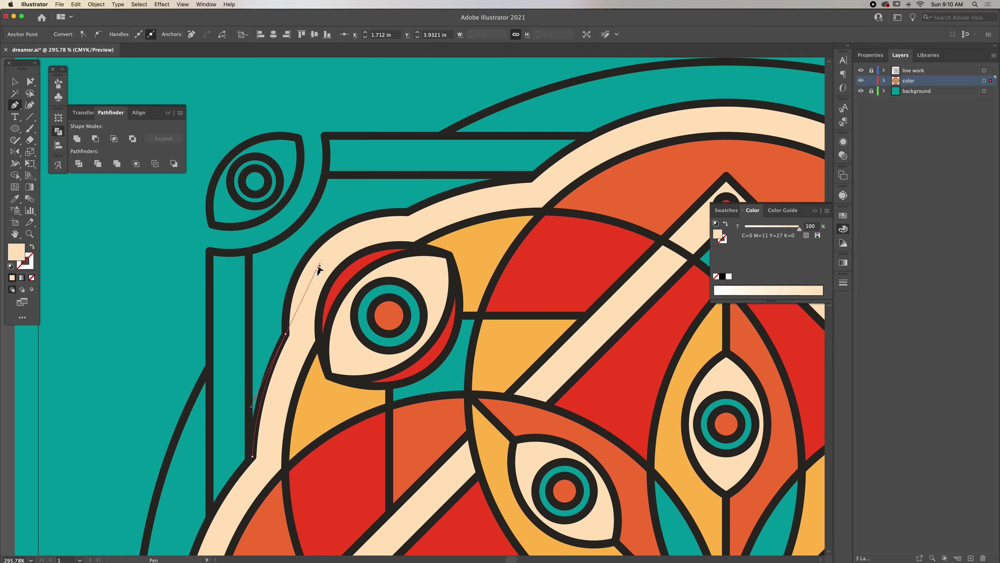
{"action": "left_click_drag", "start_coordinate": [313, 249], "coordinate": [348, 217]}
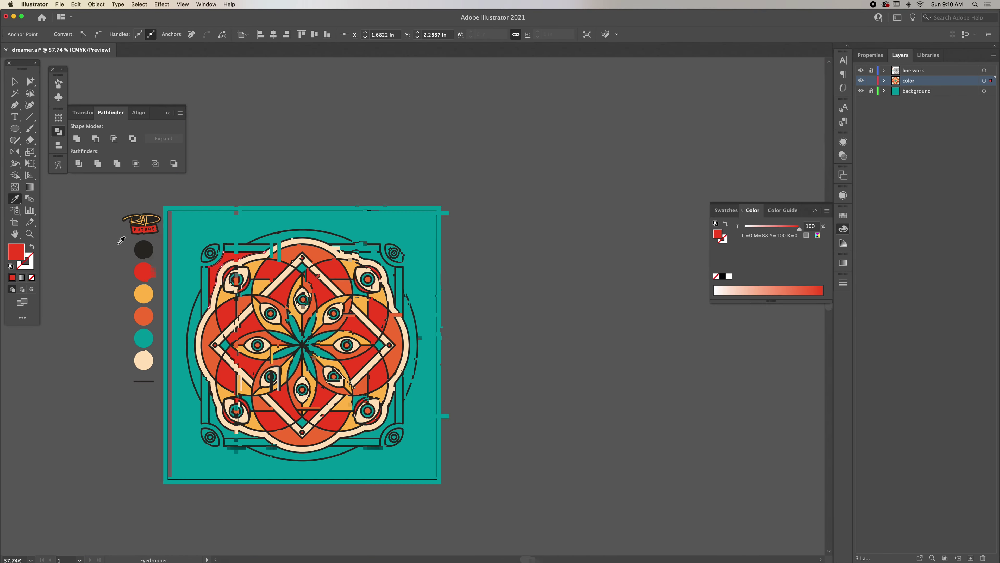
{"action": "left_click", "coordinate": [217, 289]}
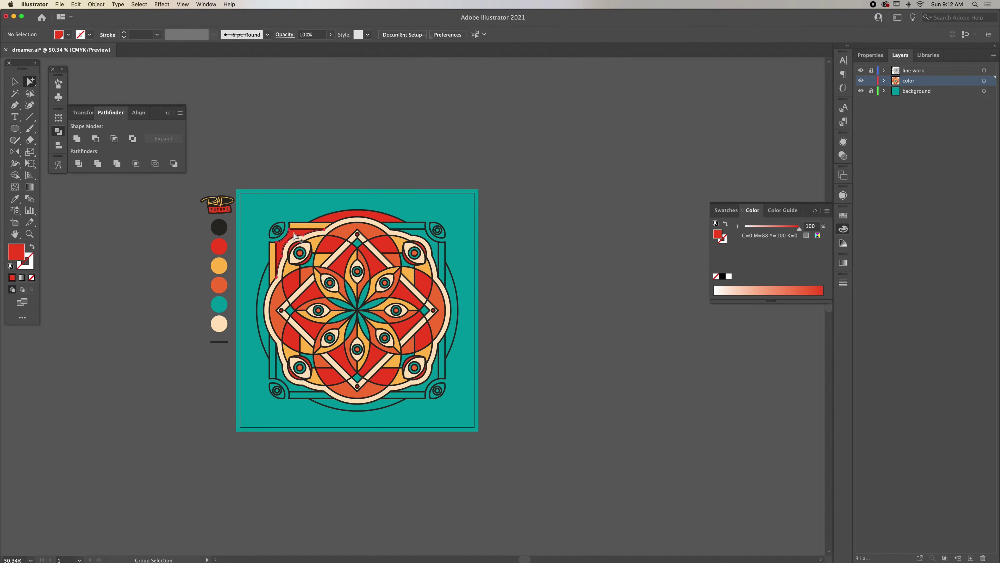
Select the shapes at the mandala's top-right corner
{"action": "scroll", "coordinate": [387, 292], "scroll_direction": "up", "scroll_amount": 1}
{"action": "left_click", "coordinate": [429, 234]}
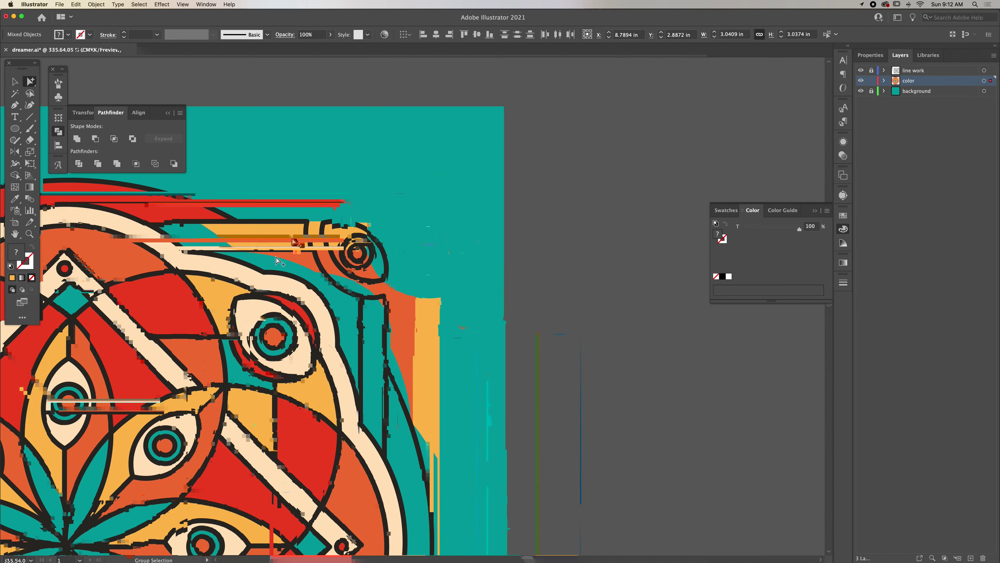